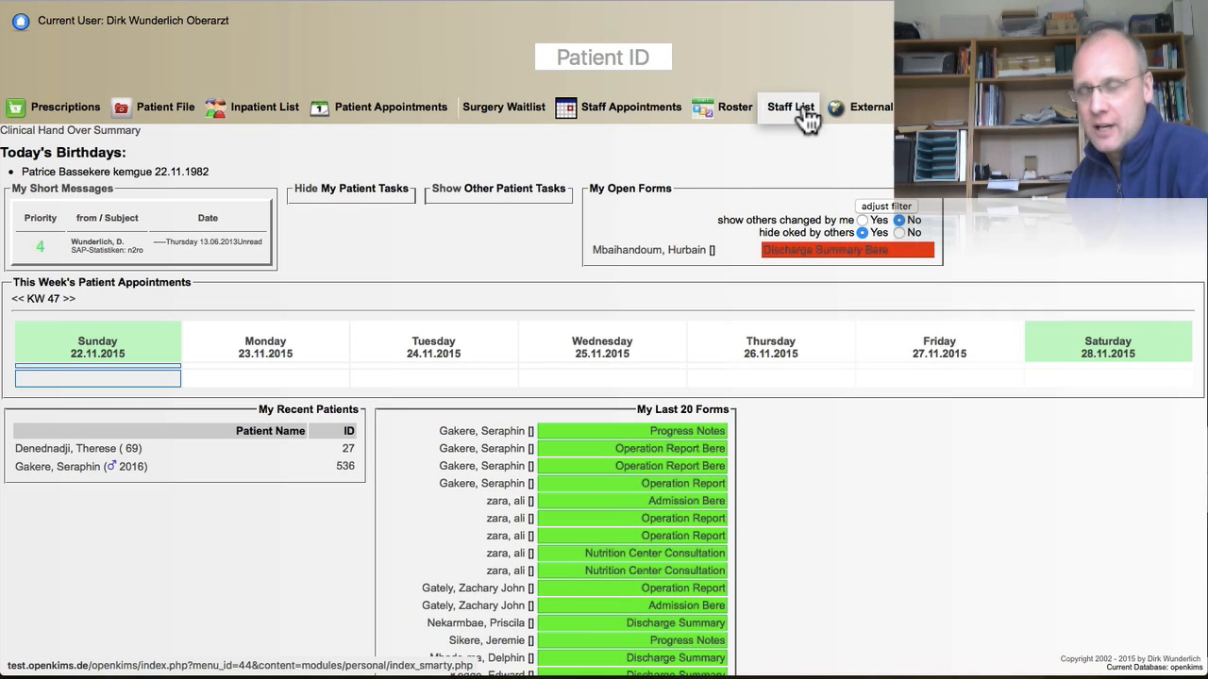
Step: Open the Staff List to see all staff with their functions and contact details
click(804, 109)
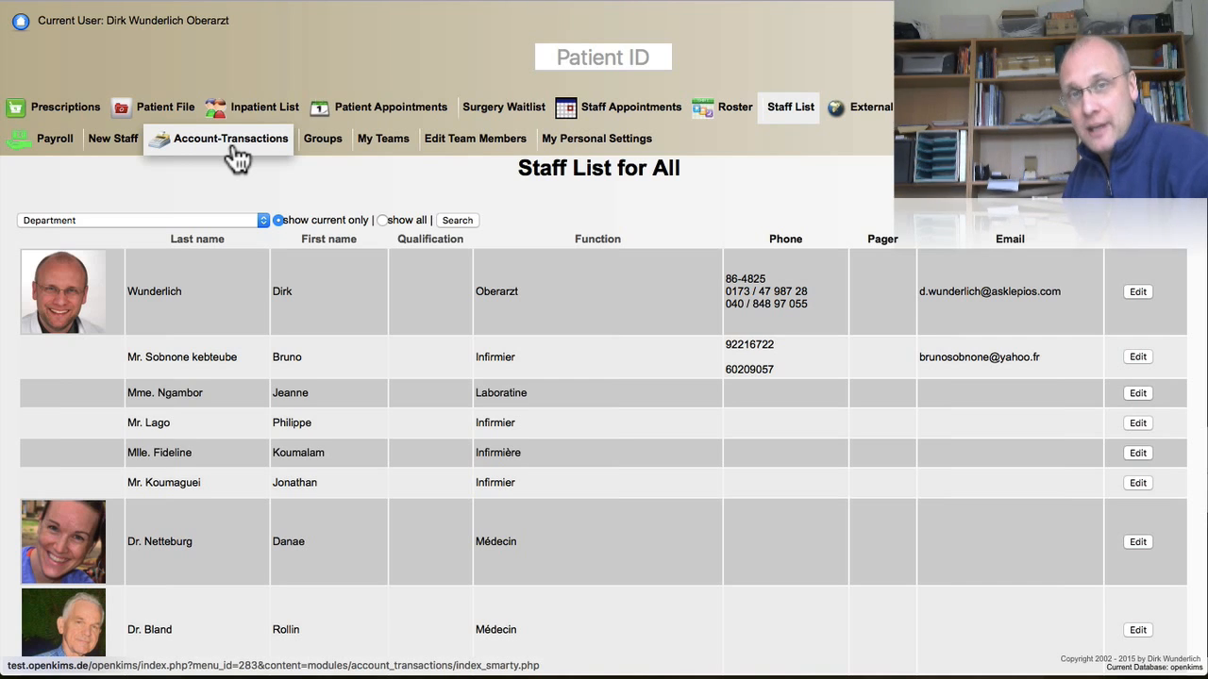
Step: Open the Payroll salary statement for November 2015 and browse the employee list
click(52, 139)
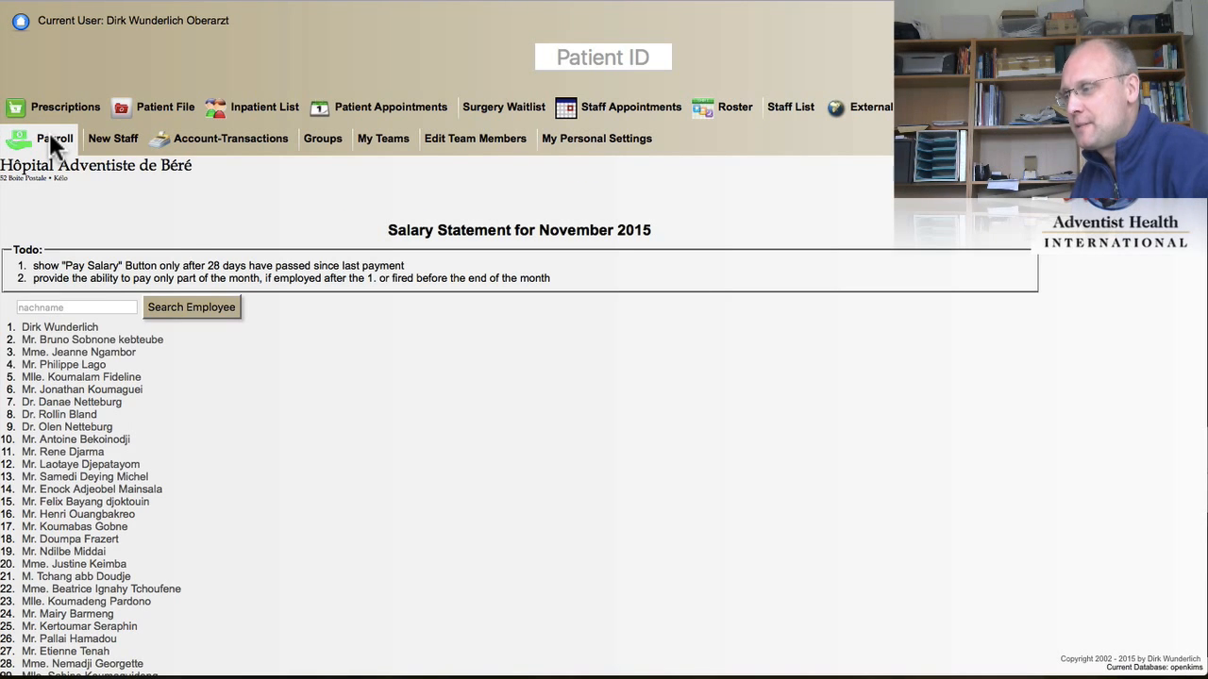
scroll(220, 333, down, 4)
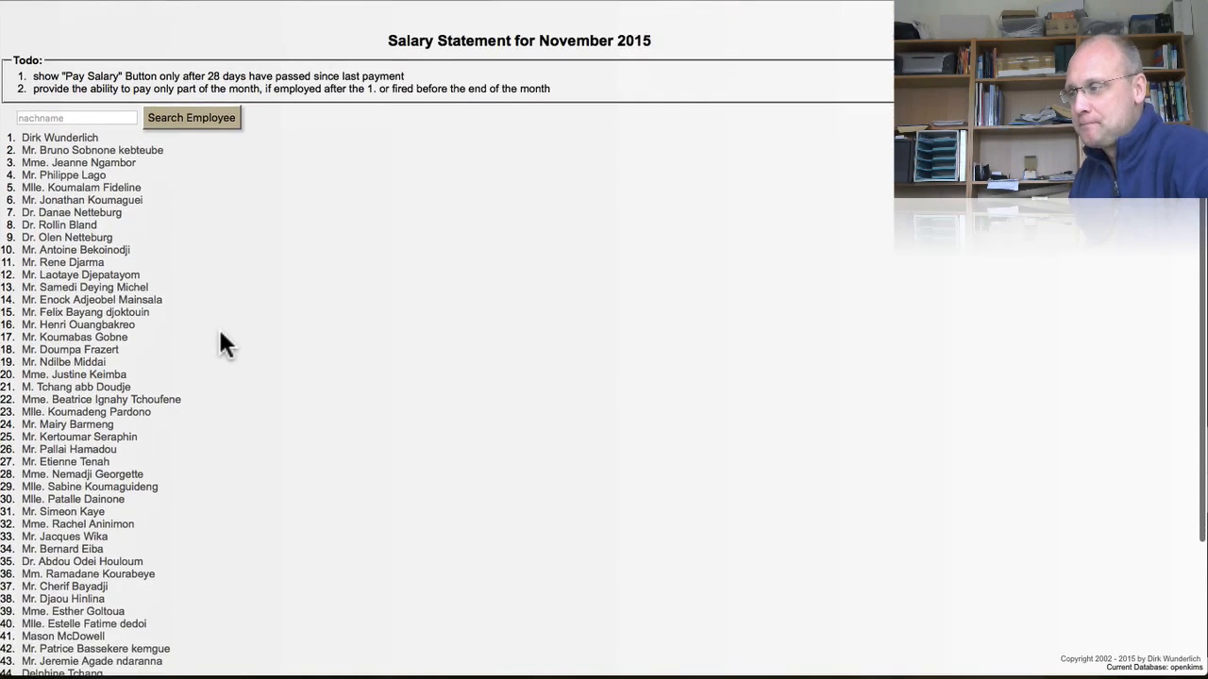
scroll(165, 363, down, 3)
scroll(167, 361, down, 2)
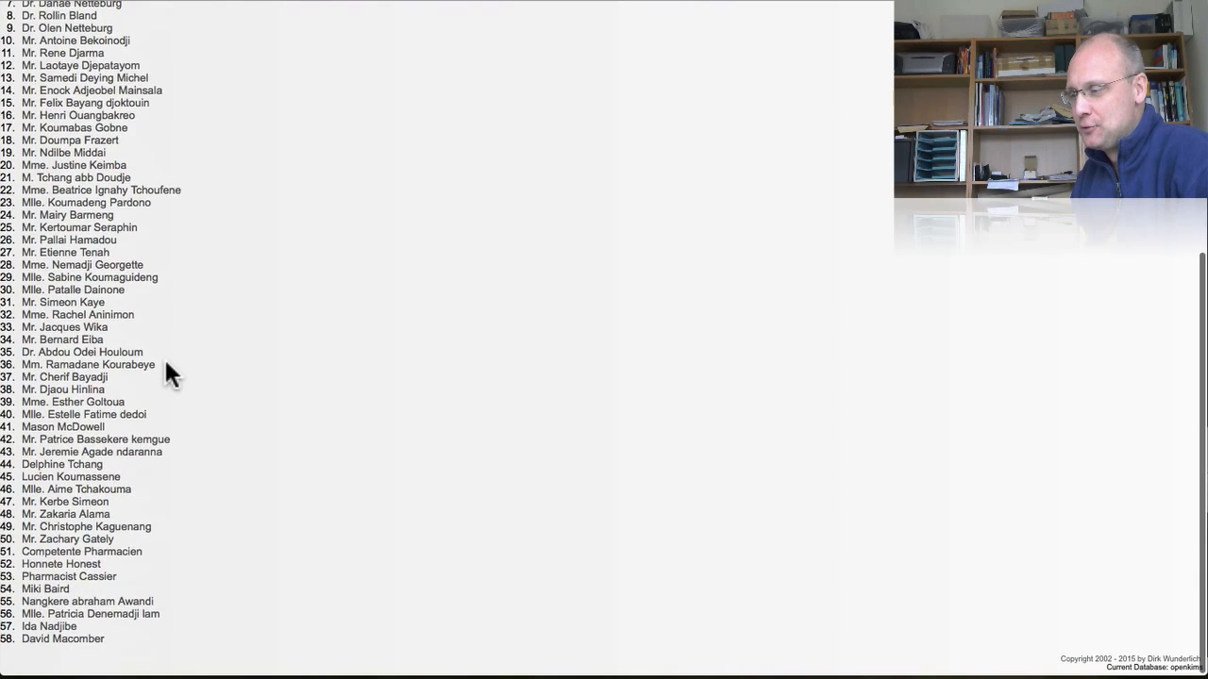
scroll(166, 362, up, 5)
Step: Search surnames for 'wunderli', then clear the search to list all employees again
click(75, 123)
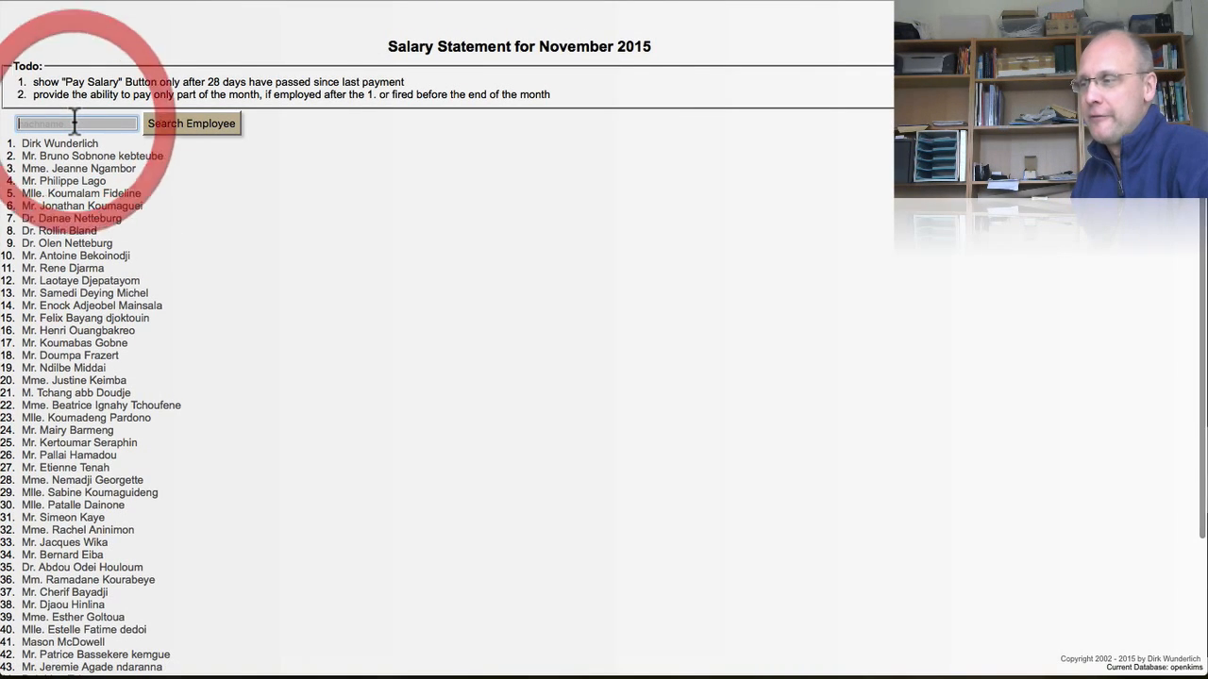
text(wunderli)
click(191, 122)
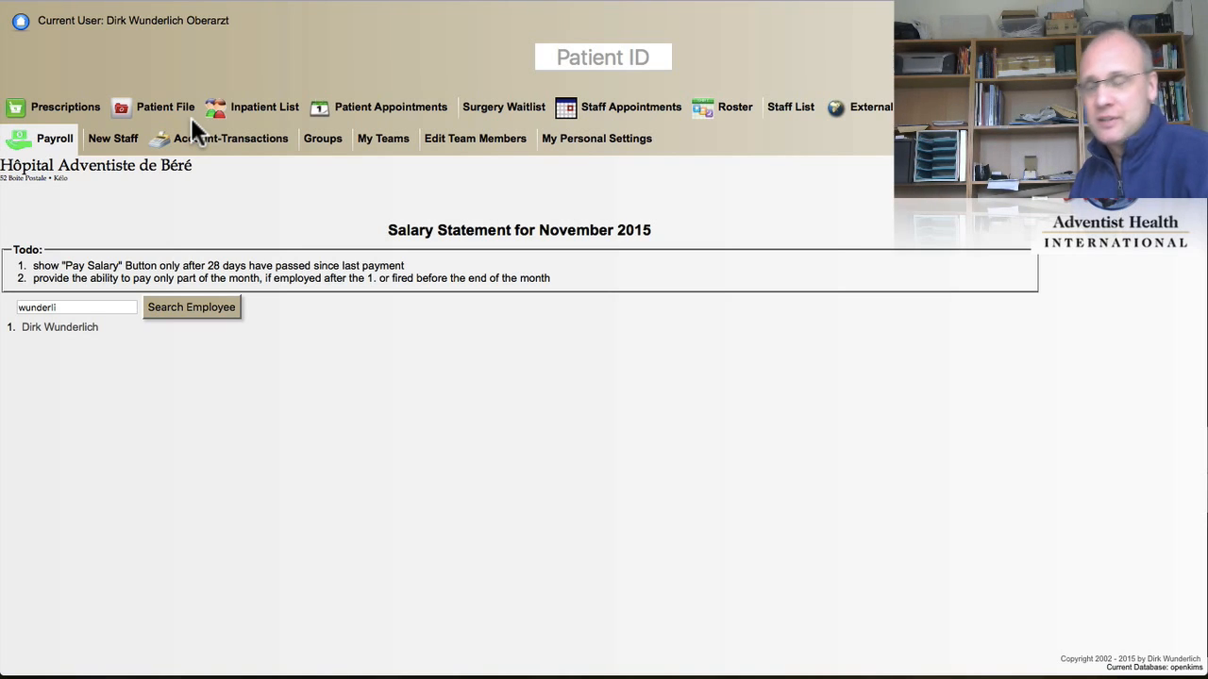
click(72, 306)
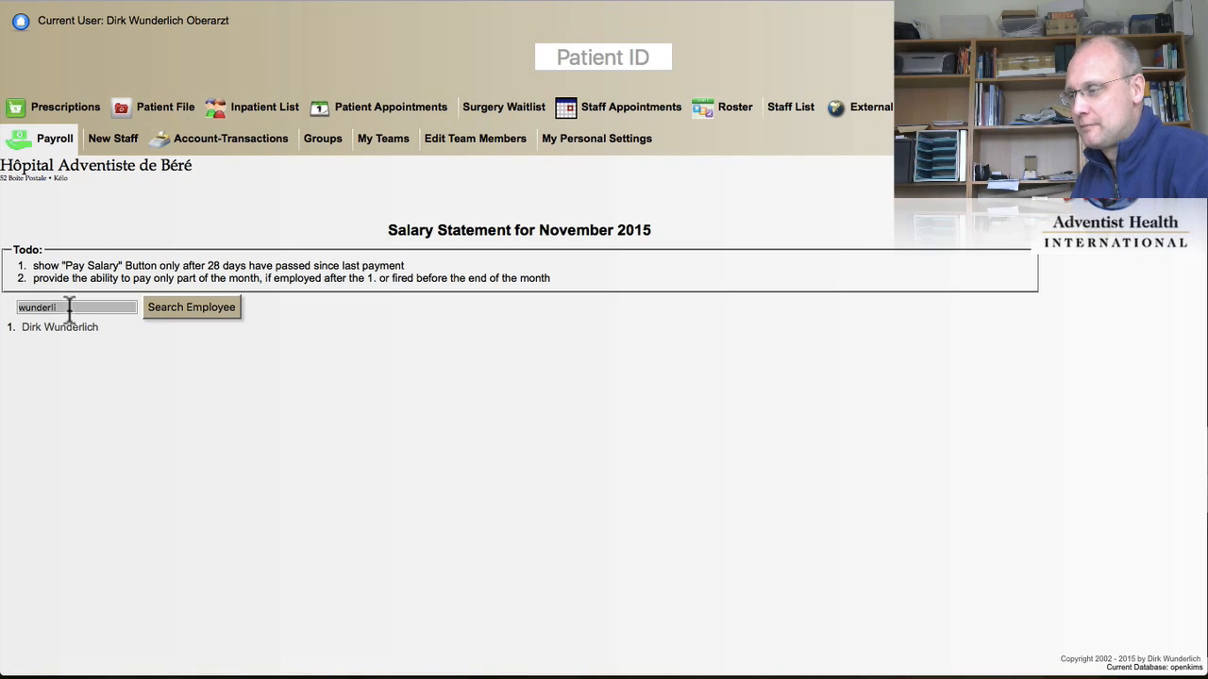
double_click(72, 306)
key(BackSpace)
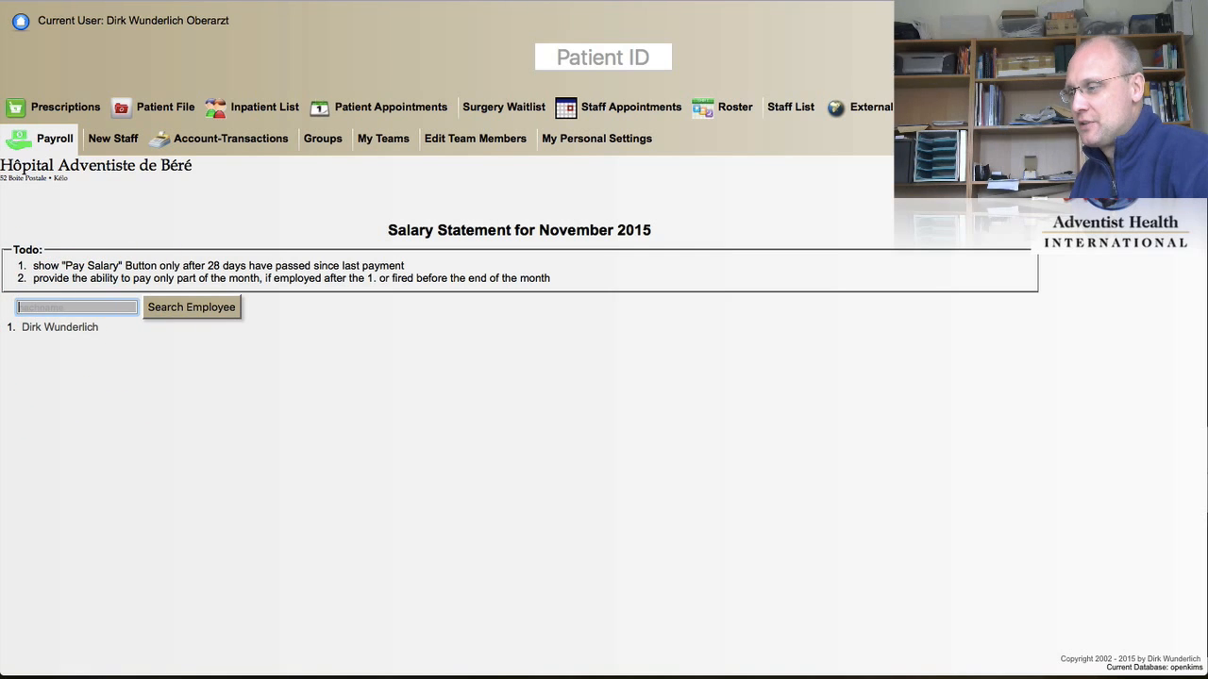
key(Return)
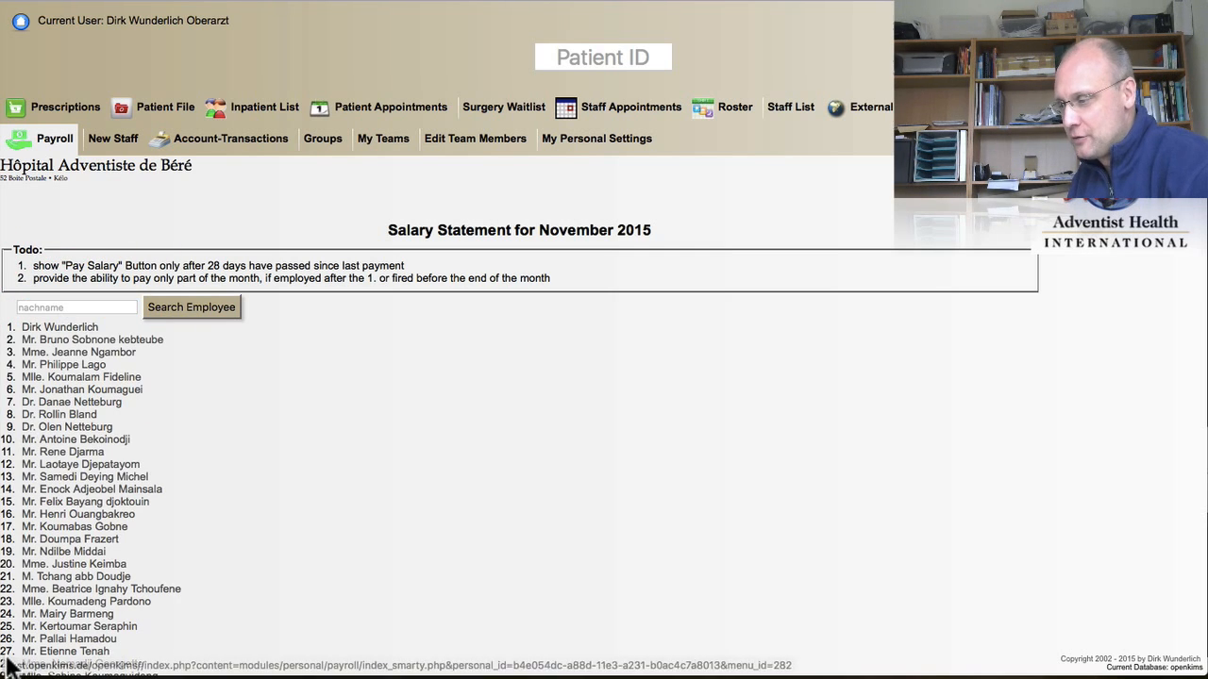
Step: Open the employee's salary statement and scroll down to the Set Payroll Config form
click(121, 412)
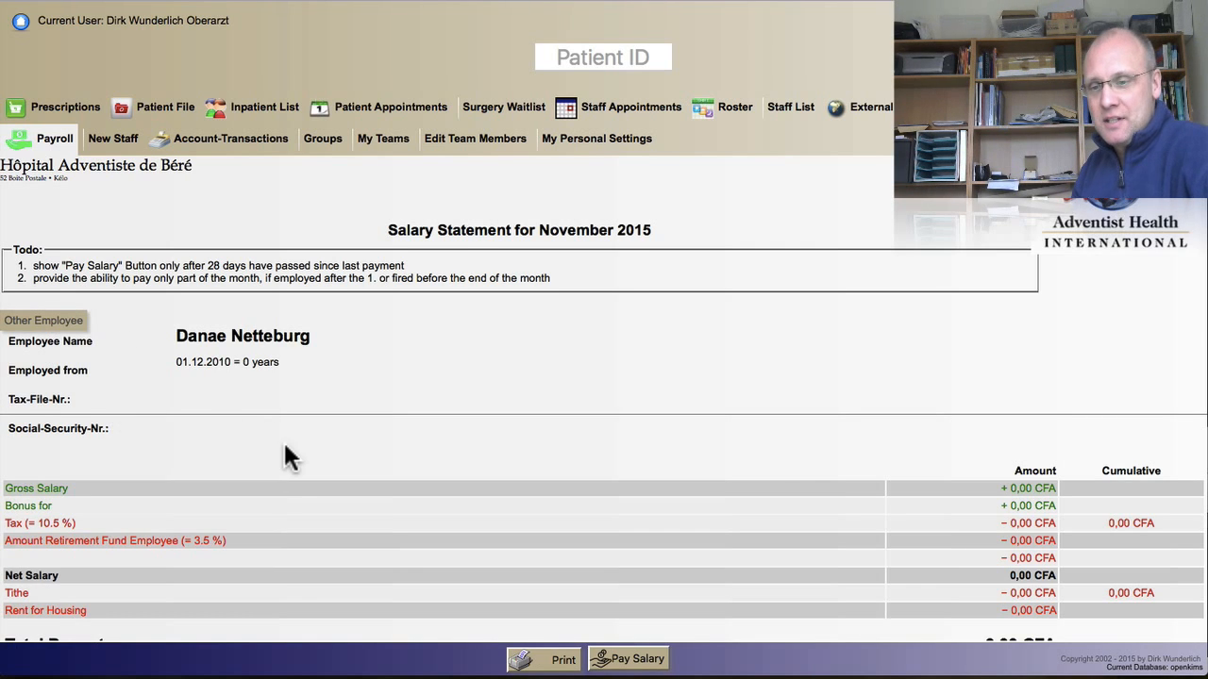
scroll(286, 459, down, 5)
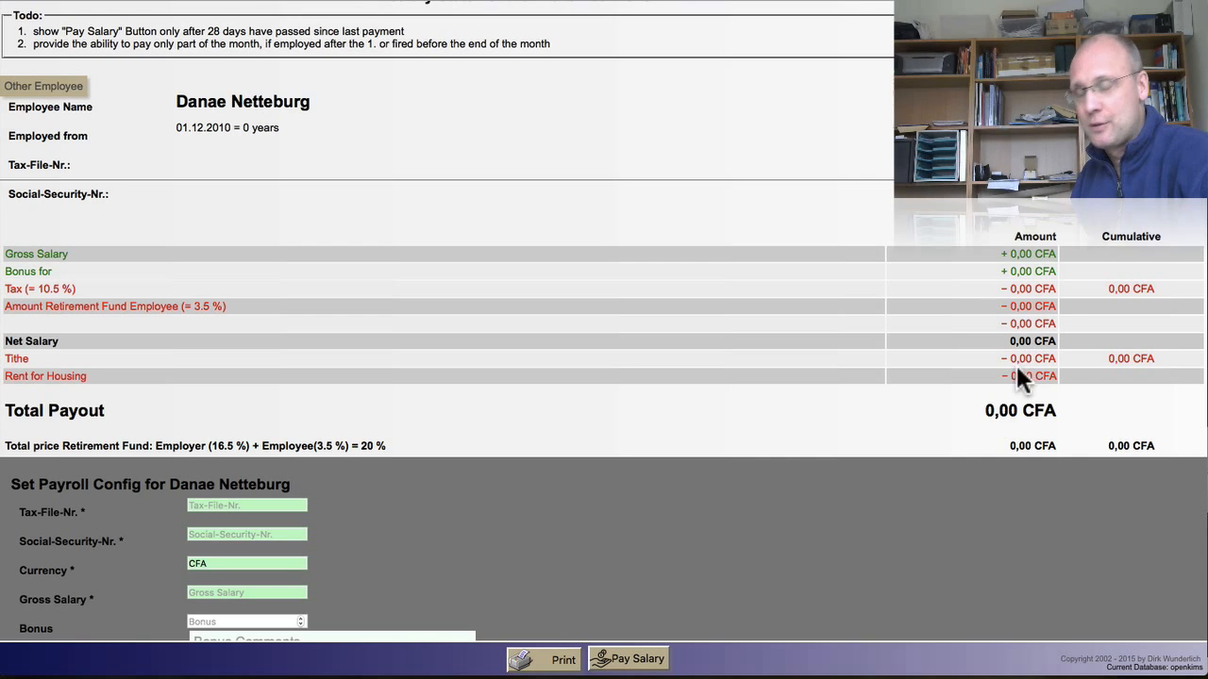
scroll(935, 387, down, 3)
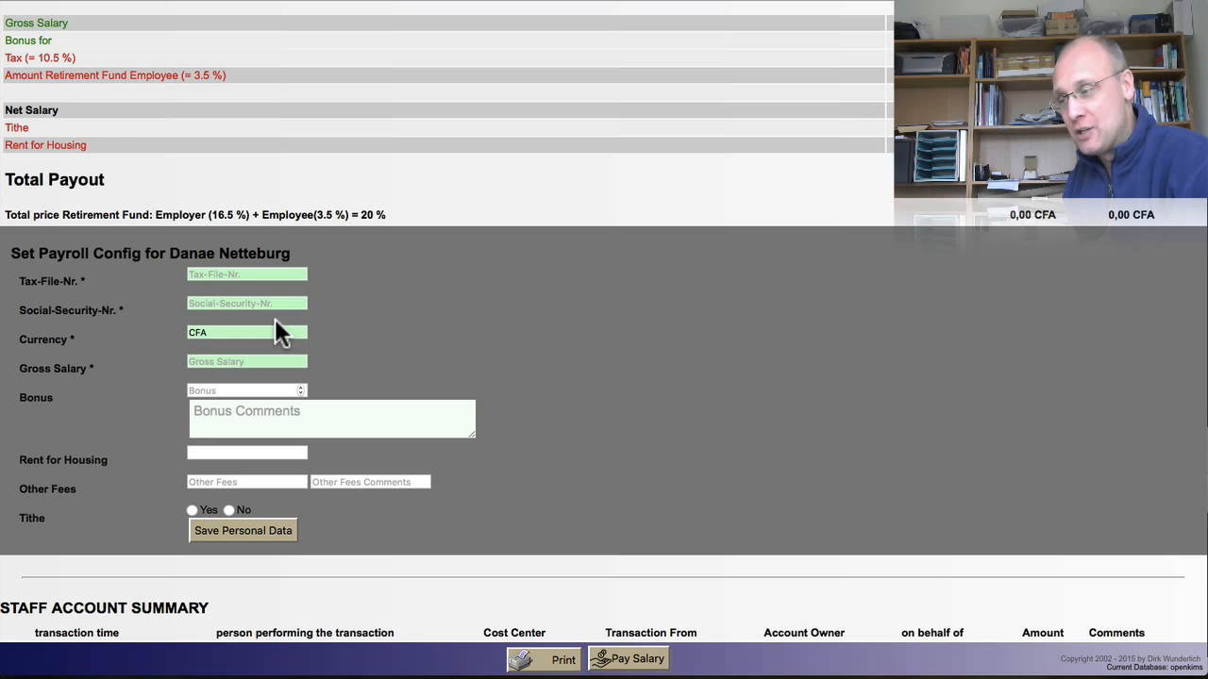
Step: Enter the employee's tax file and social security numbers, keeping currency CFA
click(229, 276)
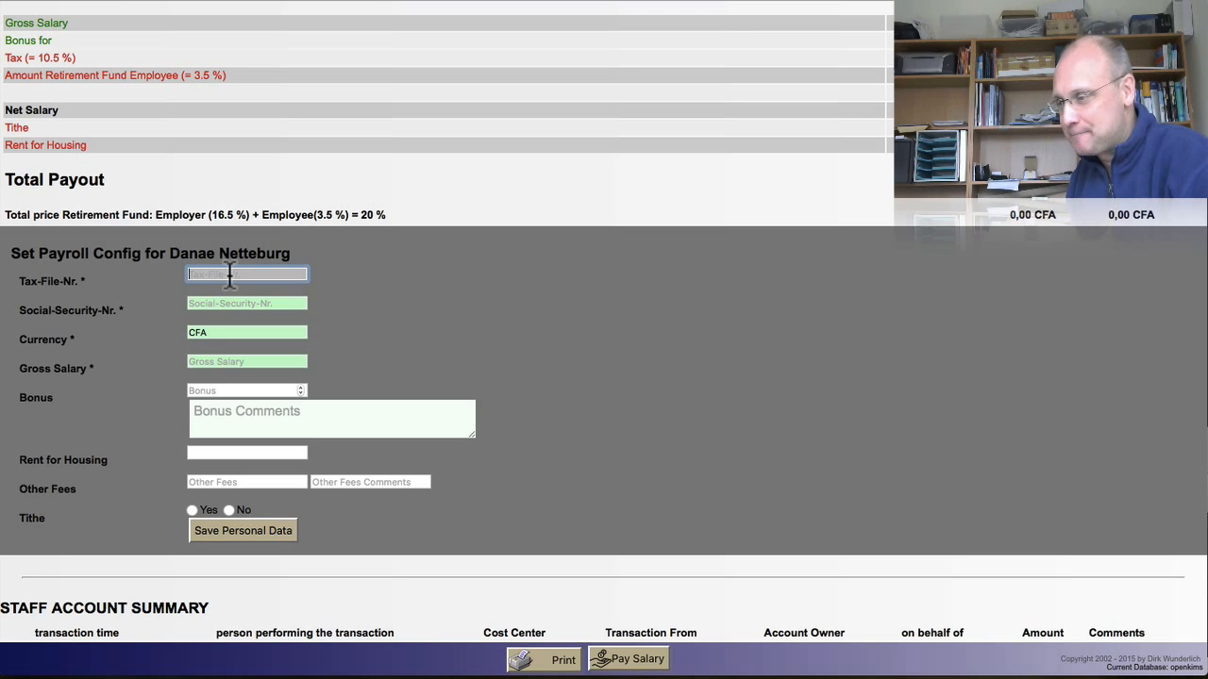
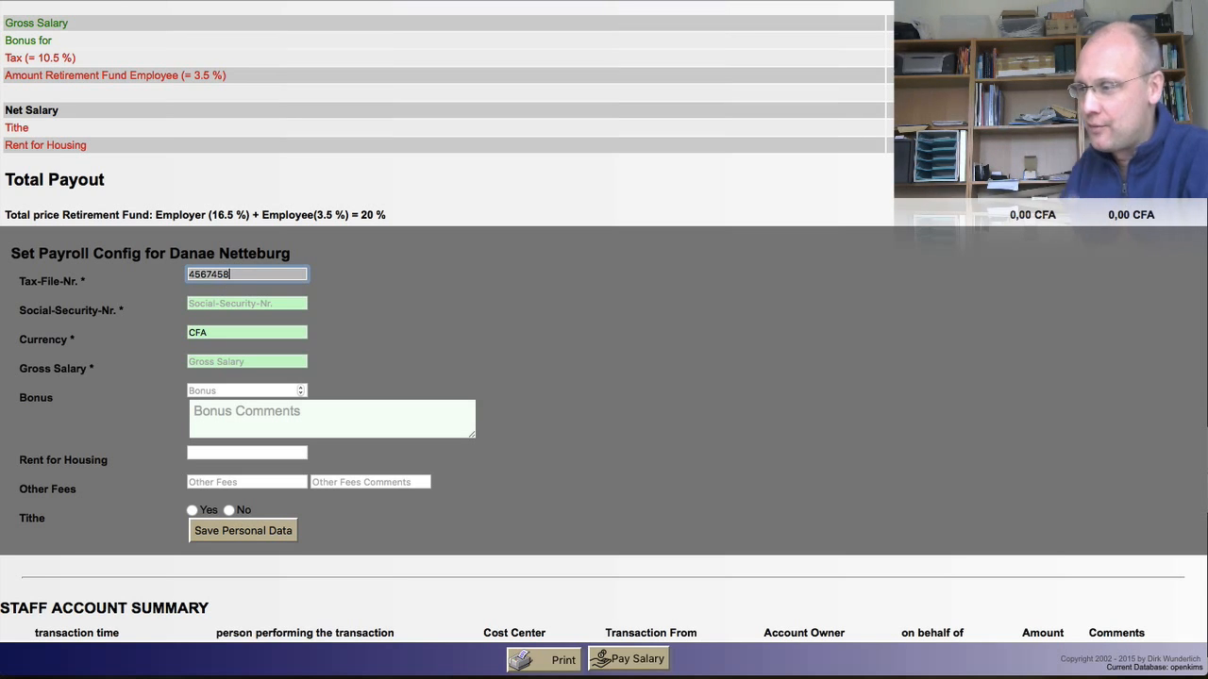
click(232, 302)
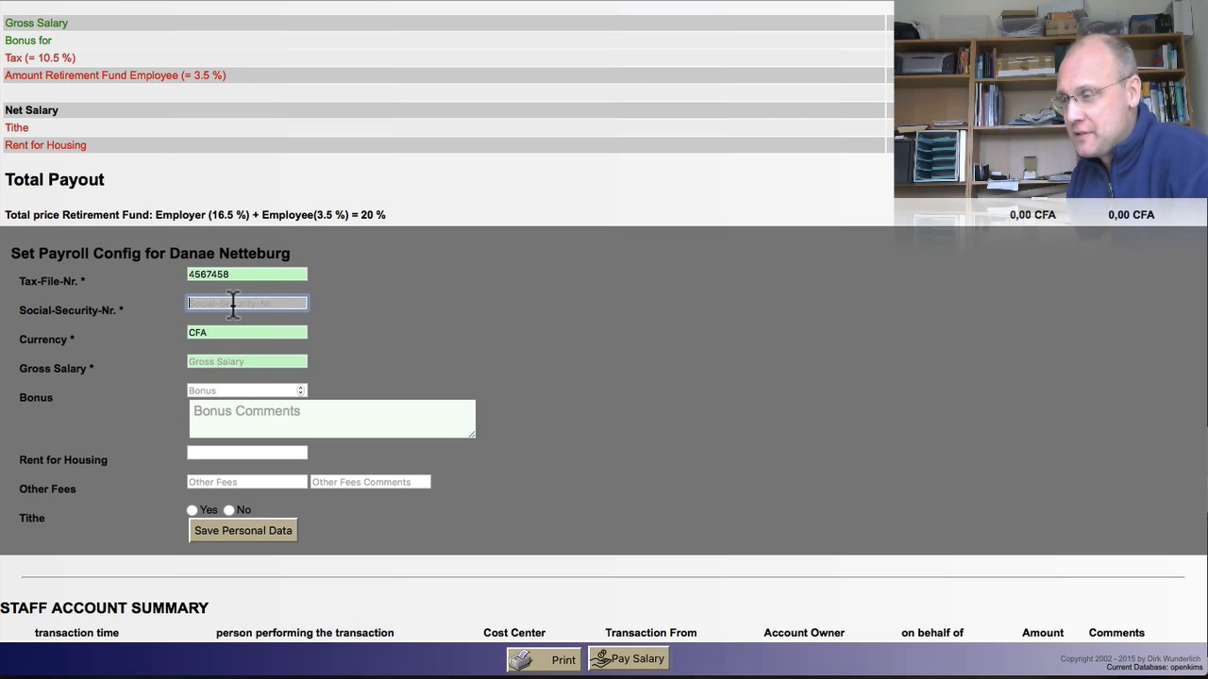
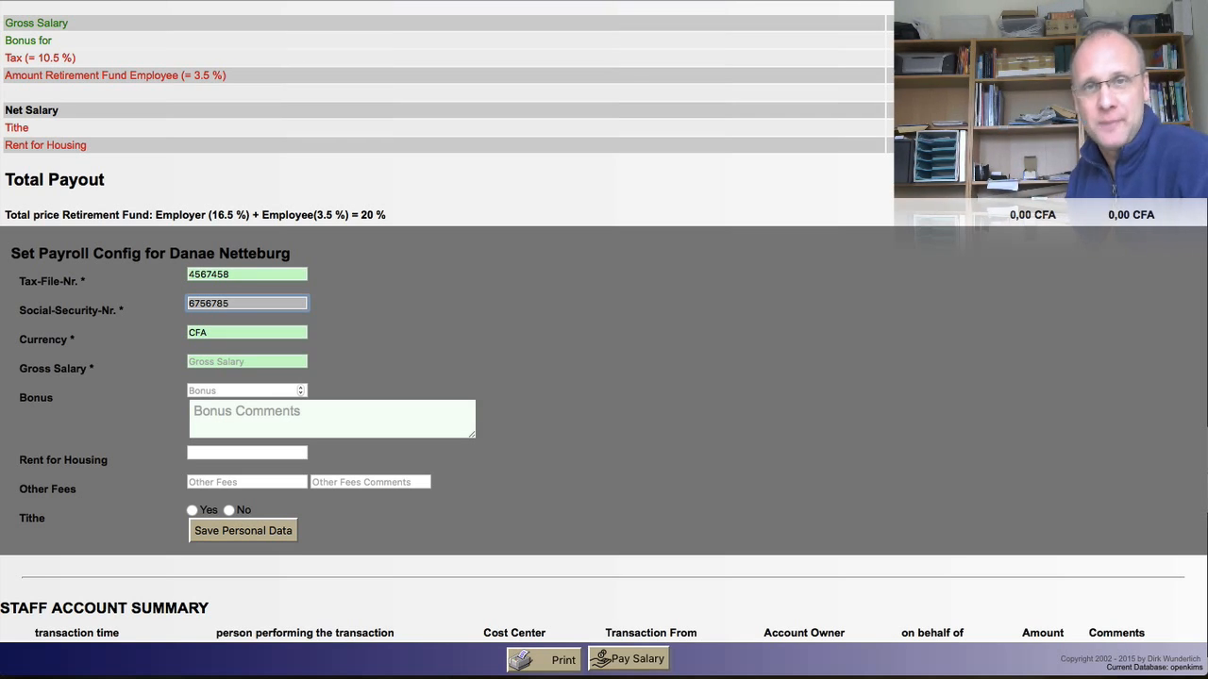
click(221, 332)
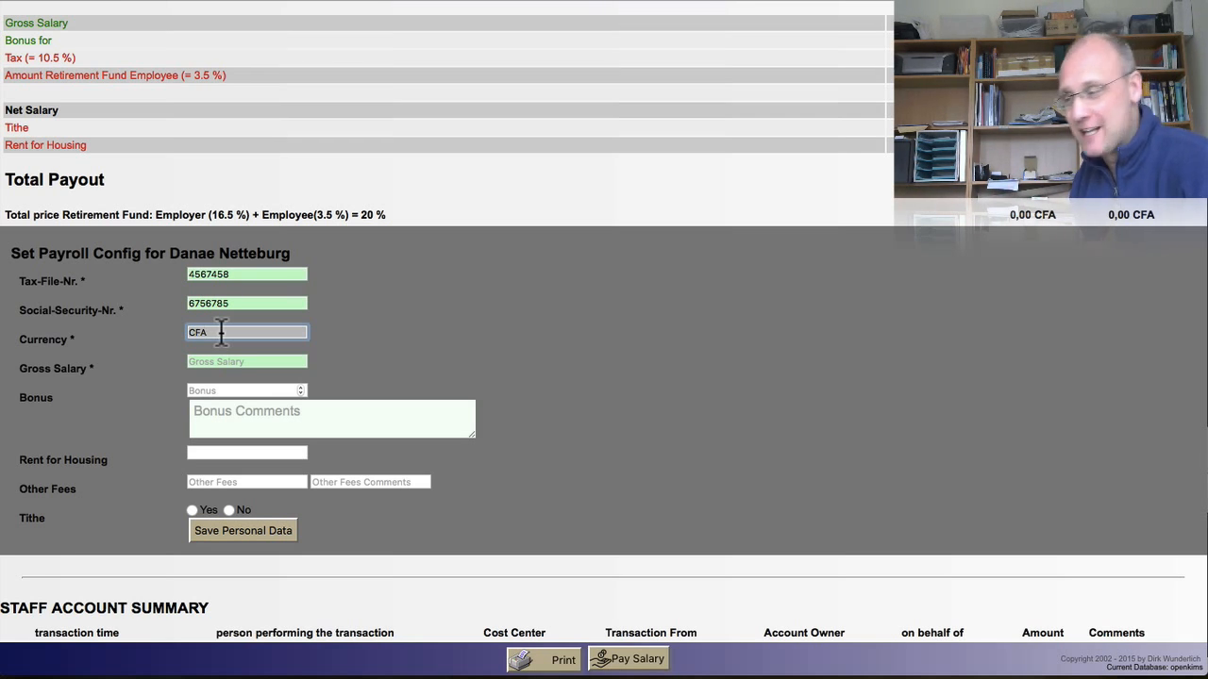
click(216, 362)
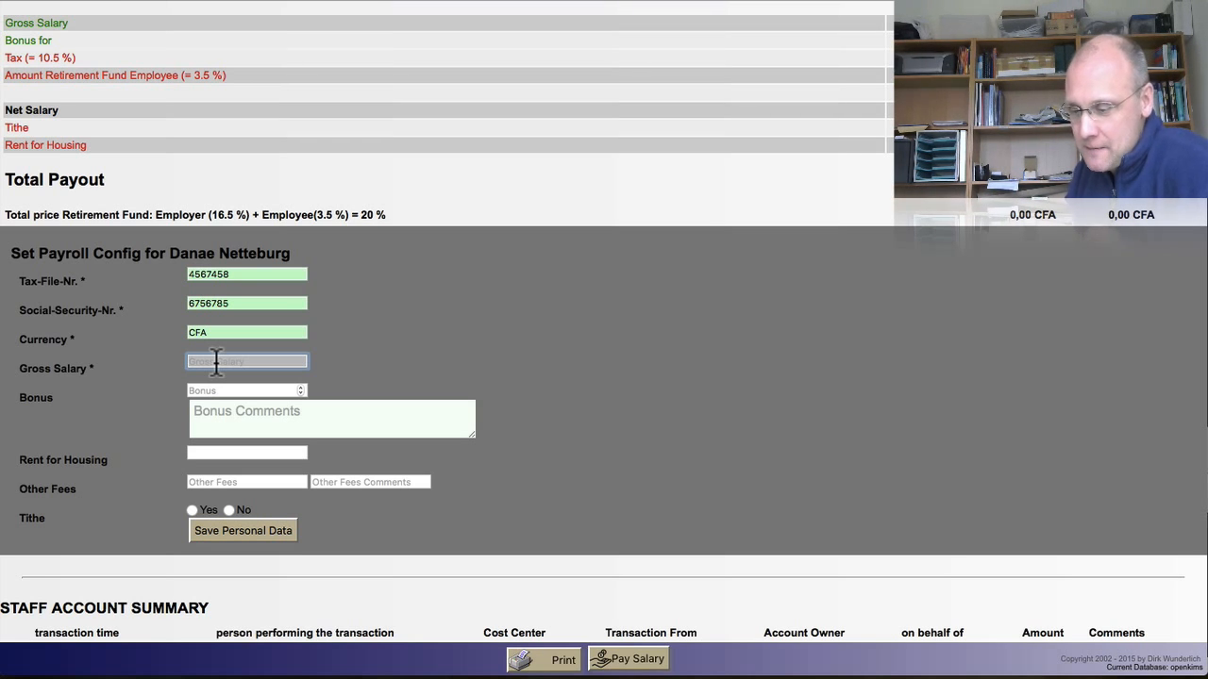
Step: Enter gross salary 5000, bonus 500 with comment 'good worker', and rent 100
text(5000)
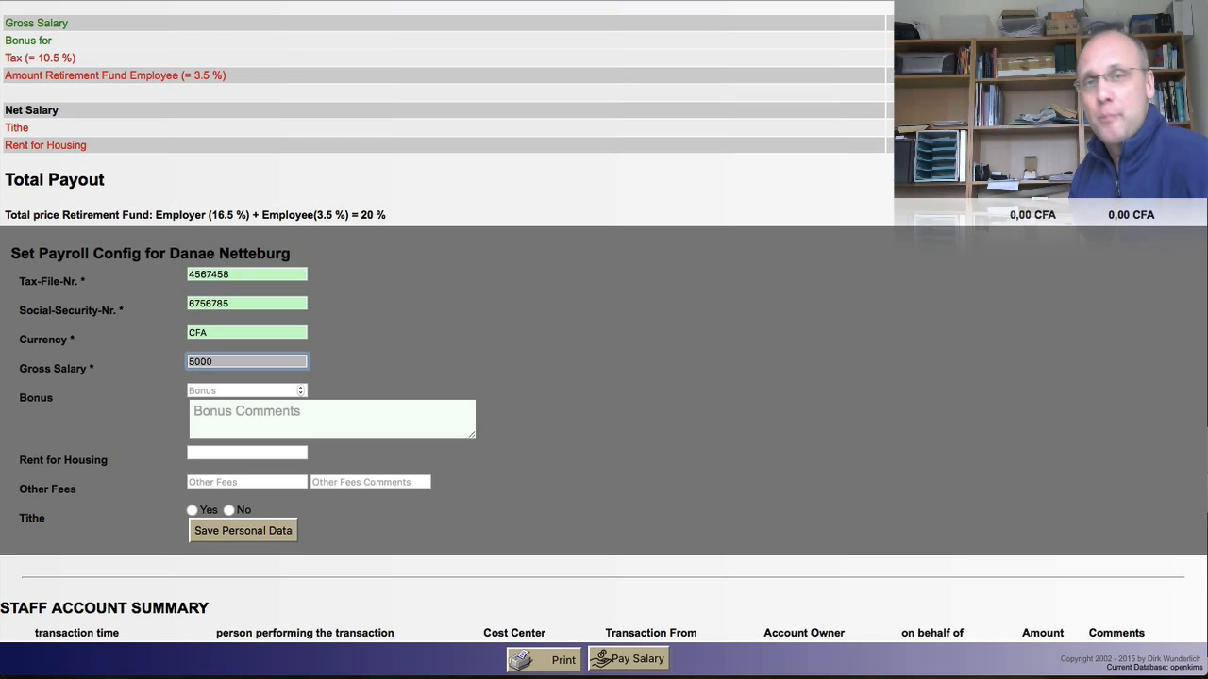
click(249, 391)
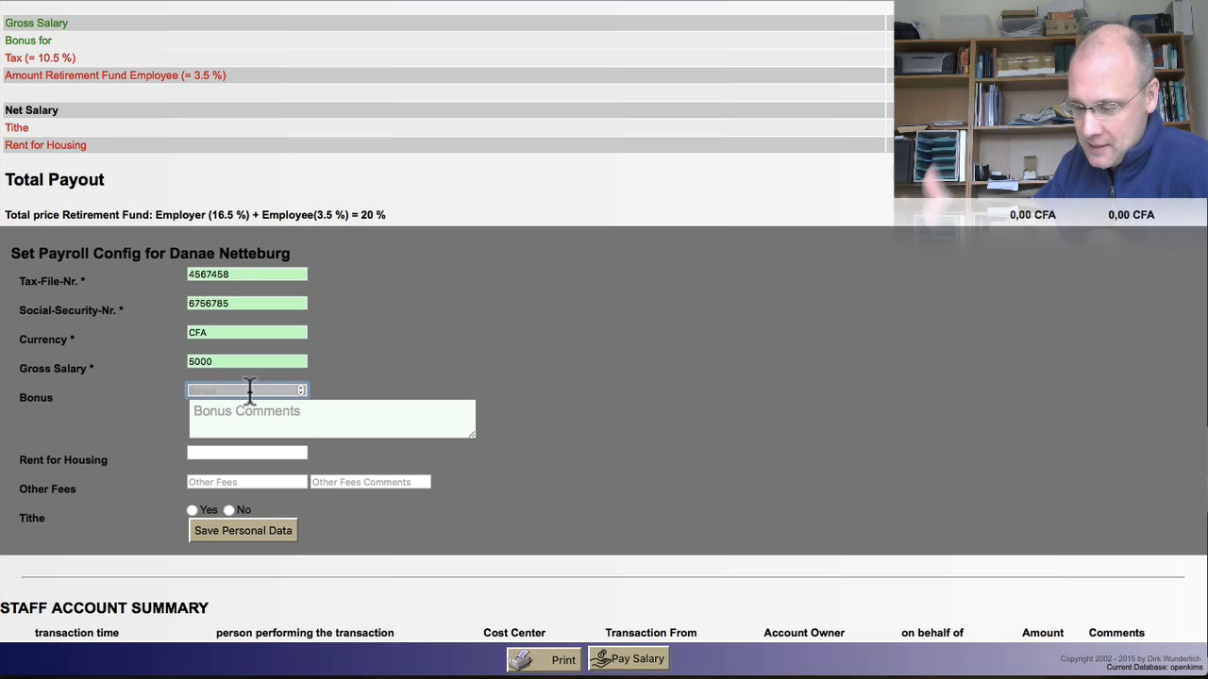
text(500)
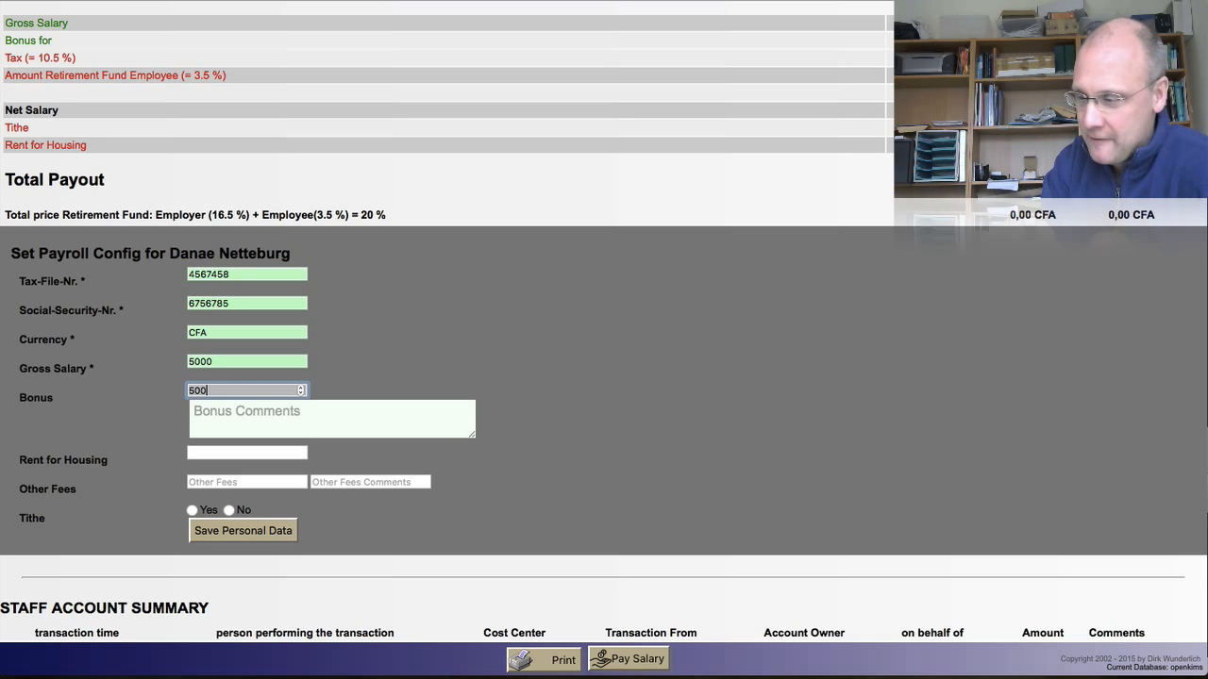
click(276, 426)
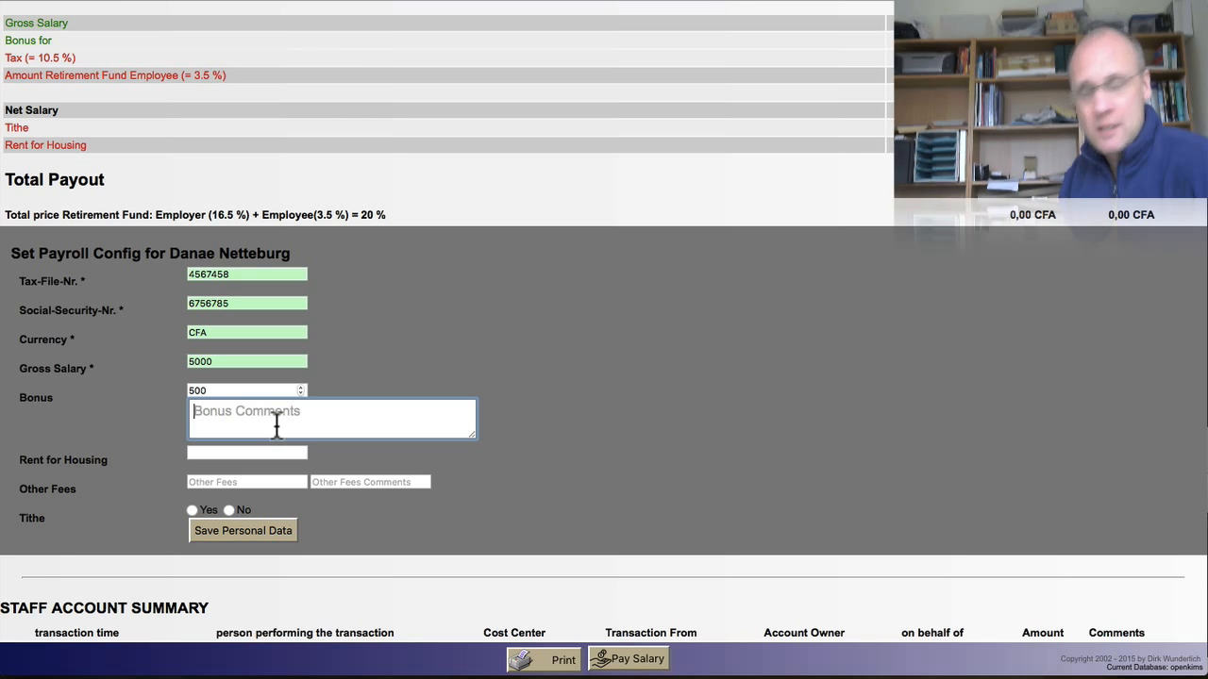
text(goo)
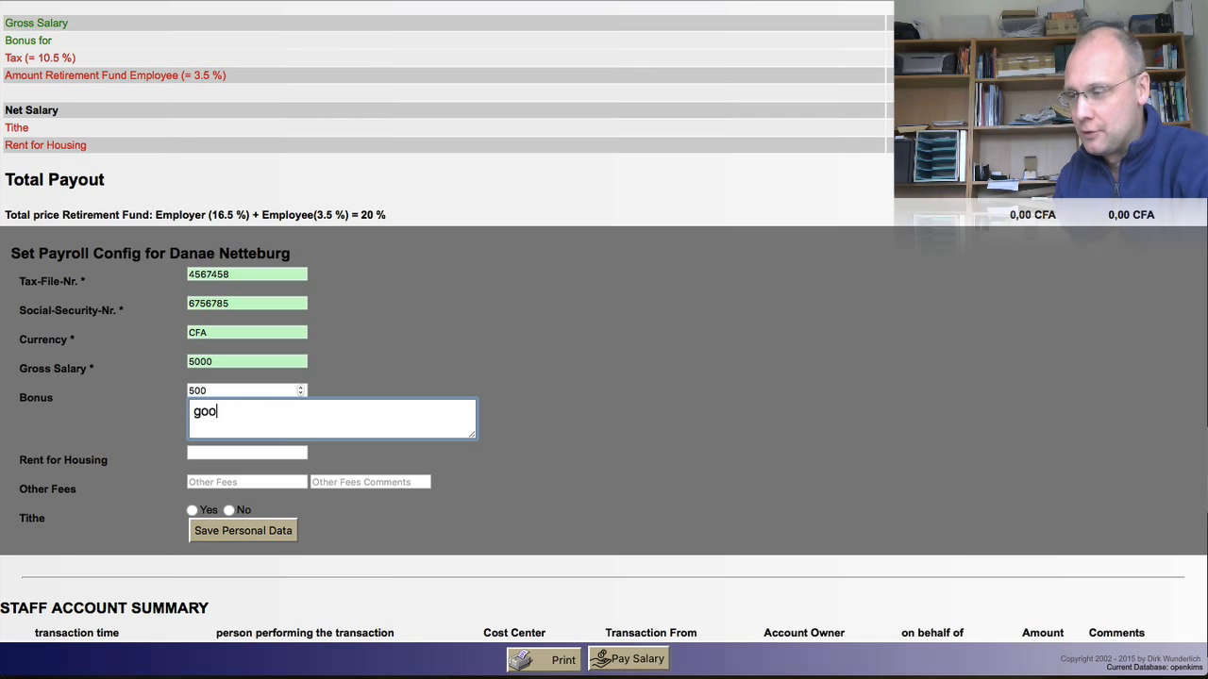
text(d worker)
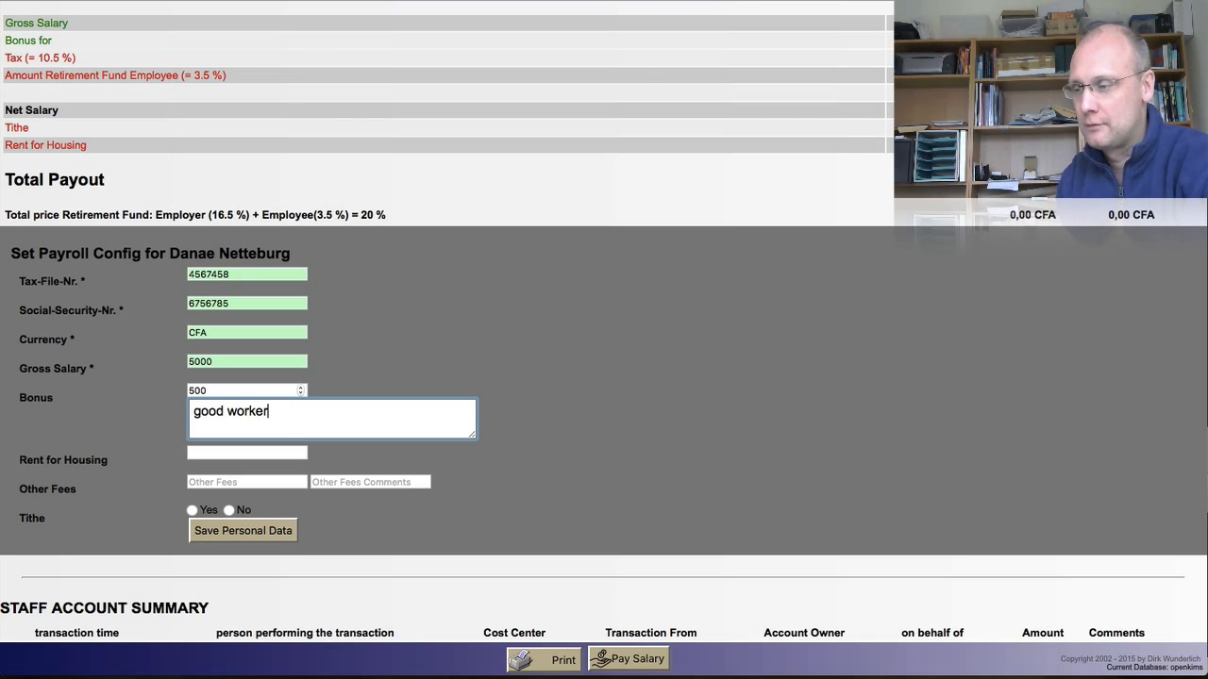
click(217, 454)
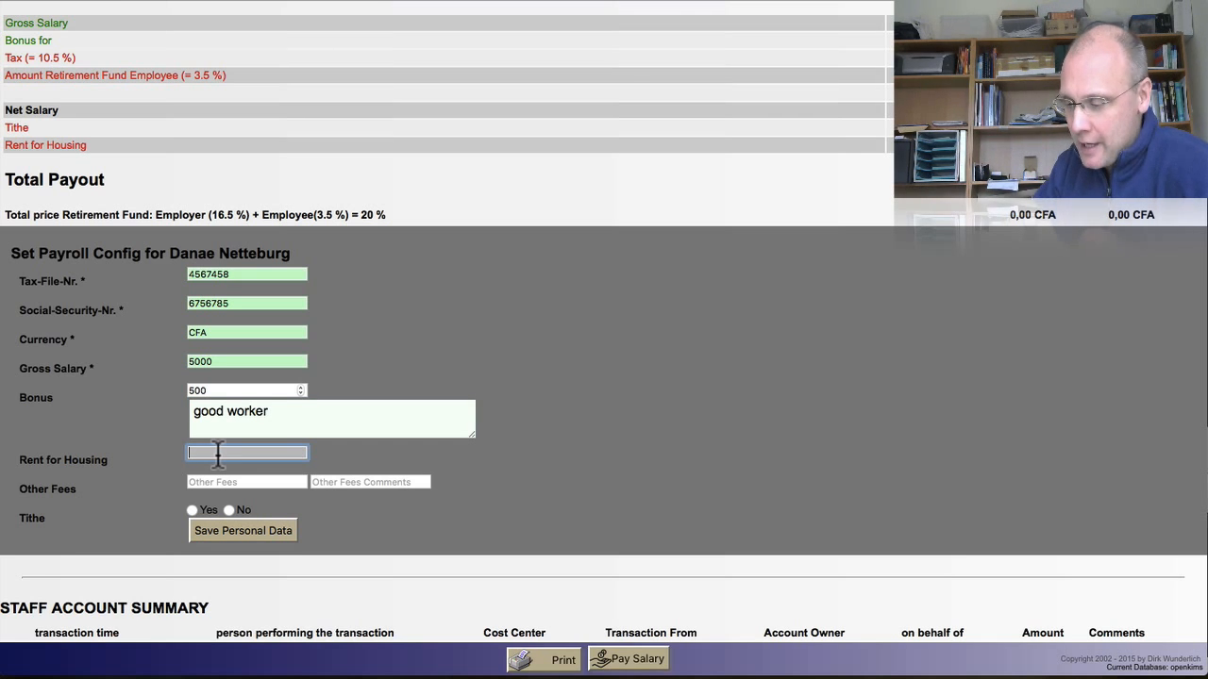
text(100)
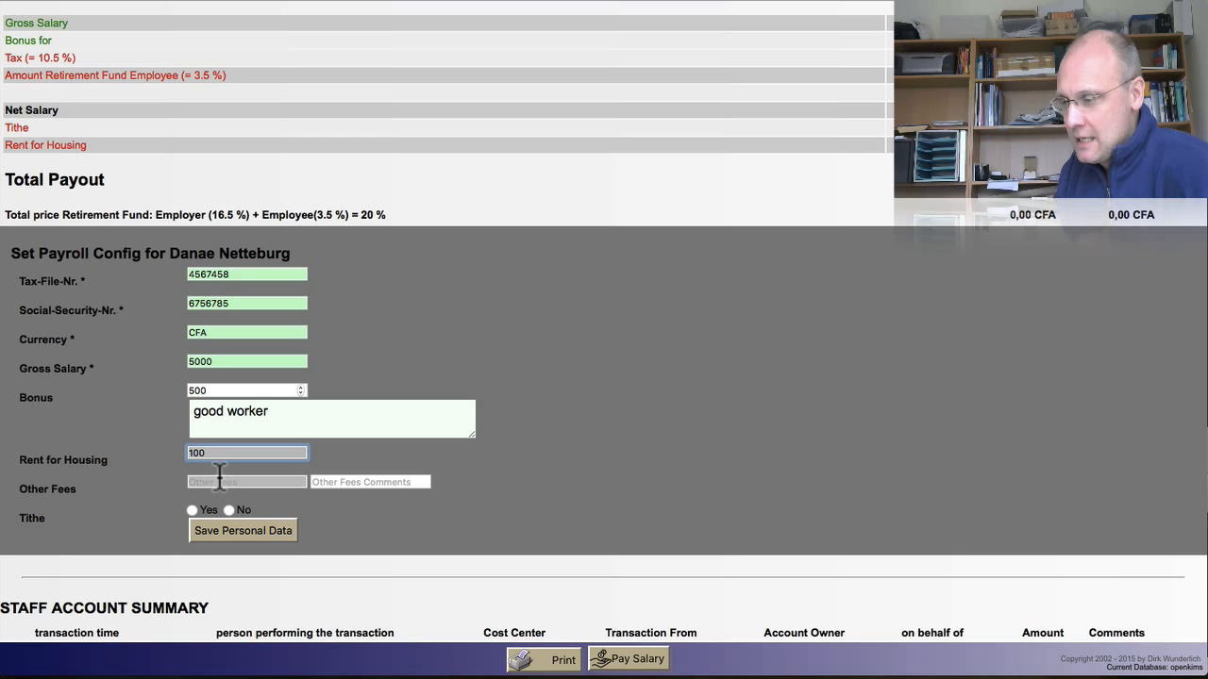
Step: Add other fees of 40 with comment 'FIR' and set Tithe to Yes
click(217, 482)
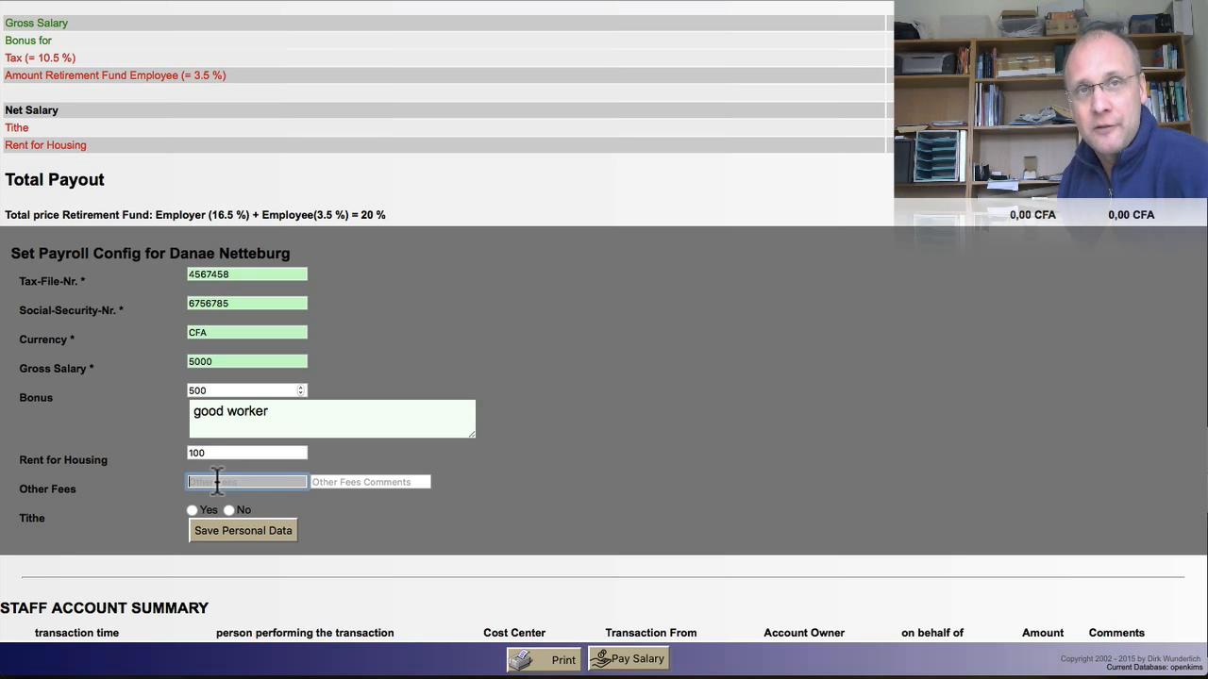
text(40)
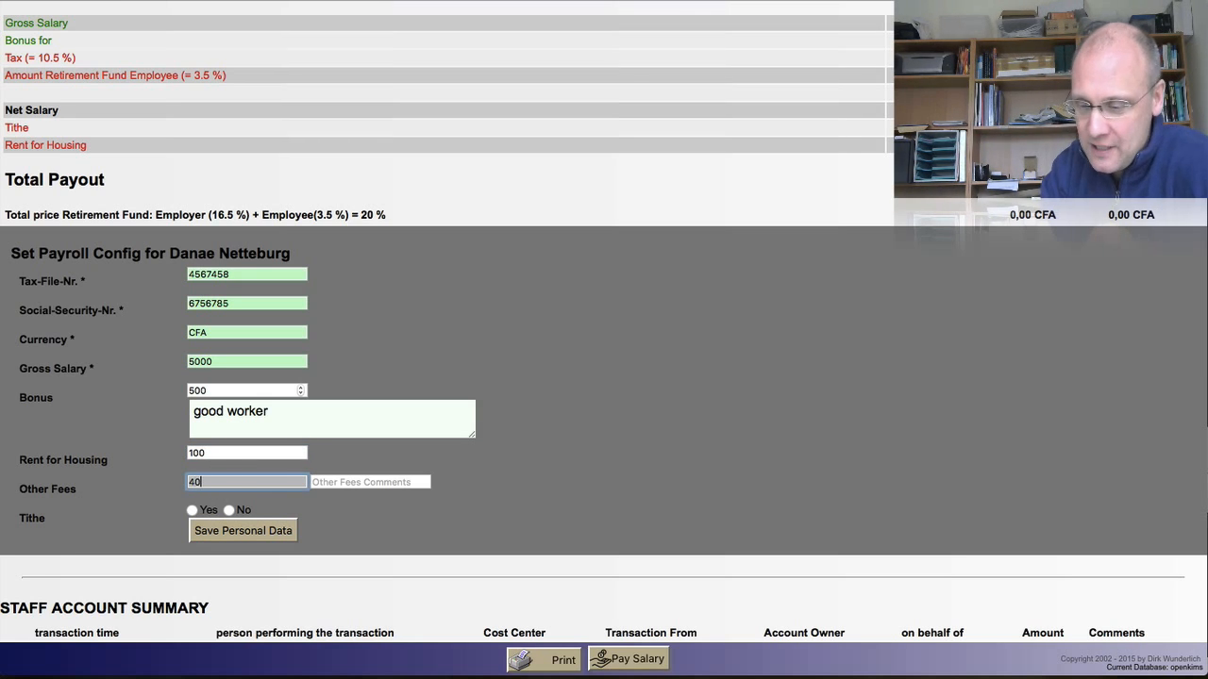
key(Tab)
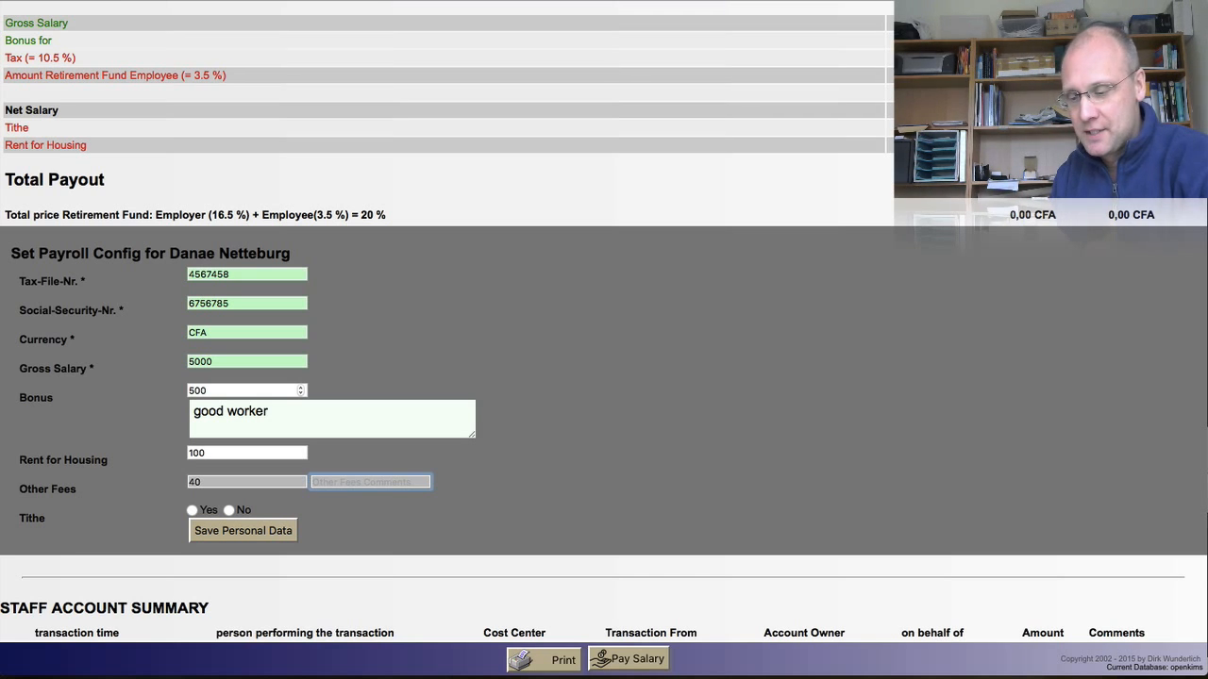
text(FIR)
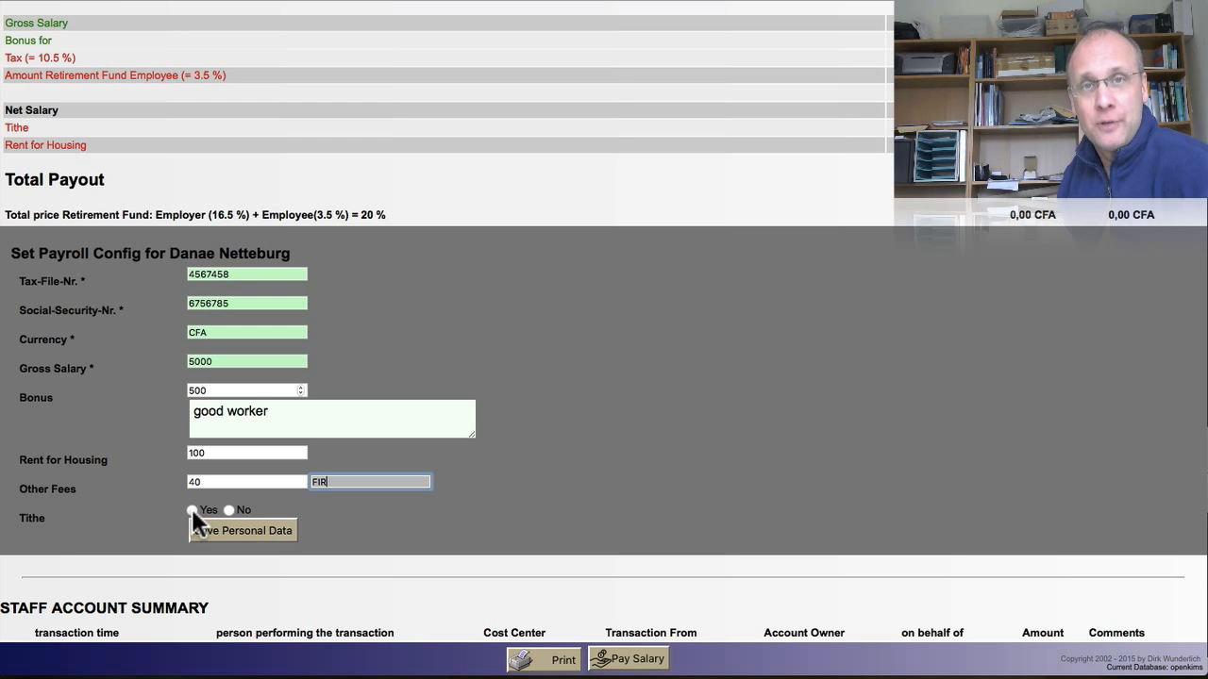
click(192, 510)
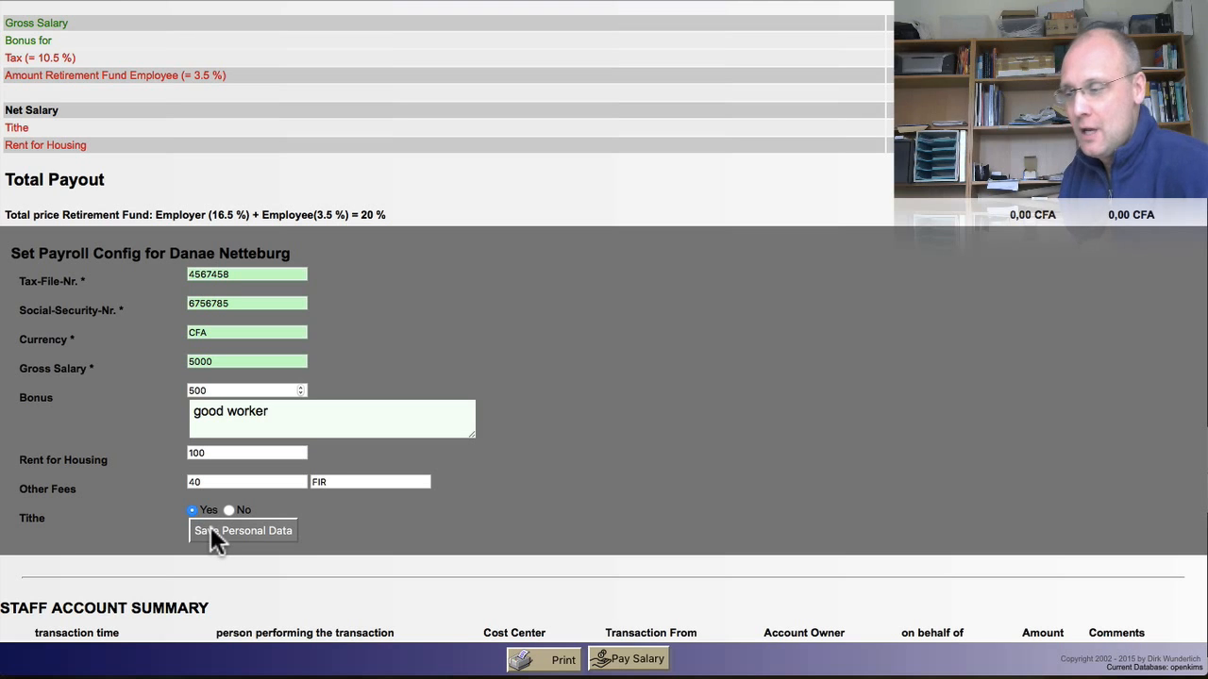
Step: Save the payroll settings and review the statement's 4.975,80 CFA total payout
click(211, 530)
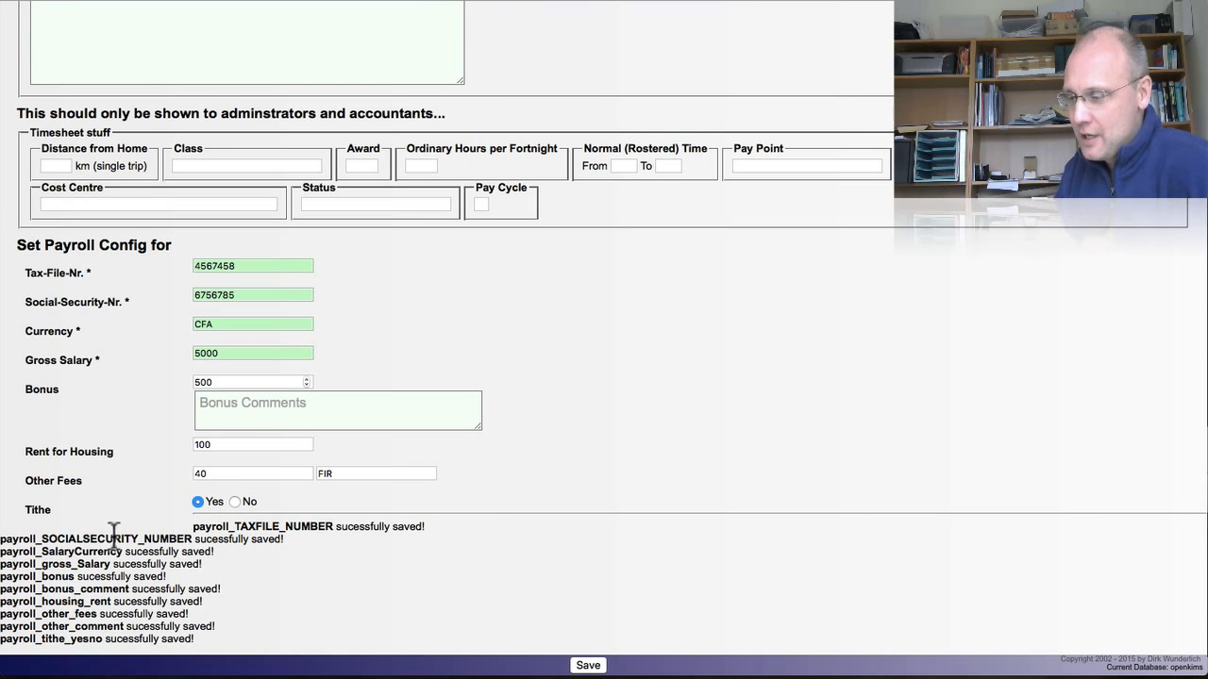
scroll(138, 572, up, 5)
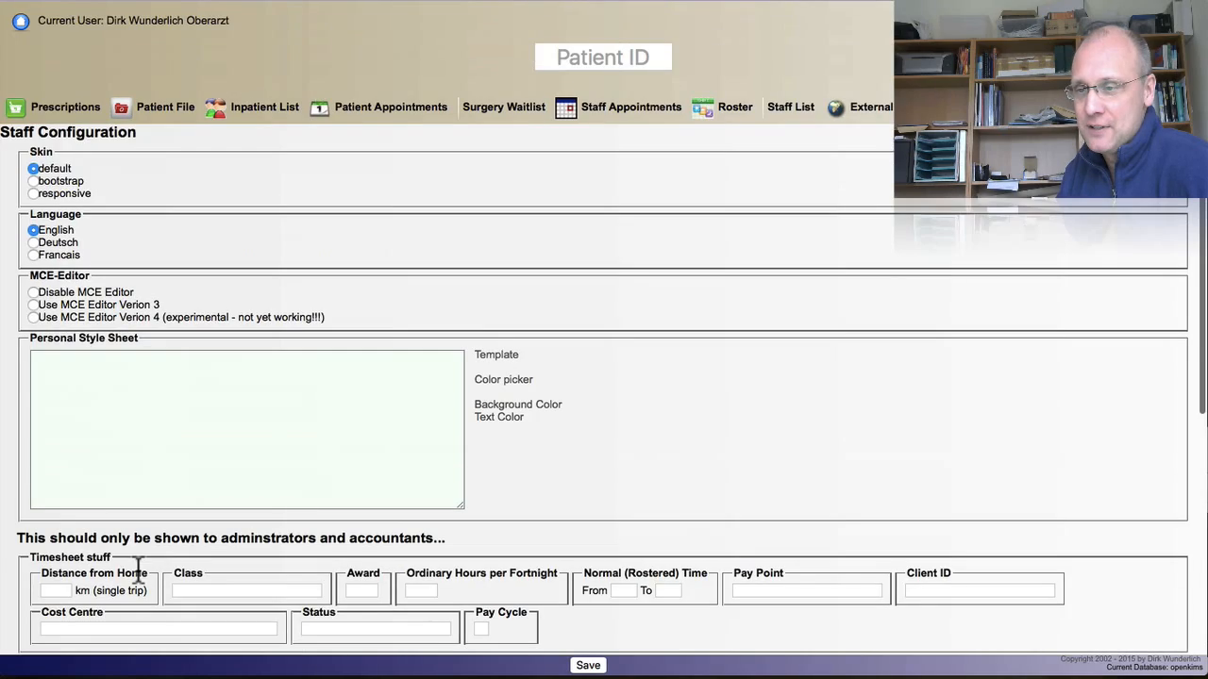
click(788, 106)
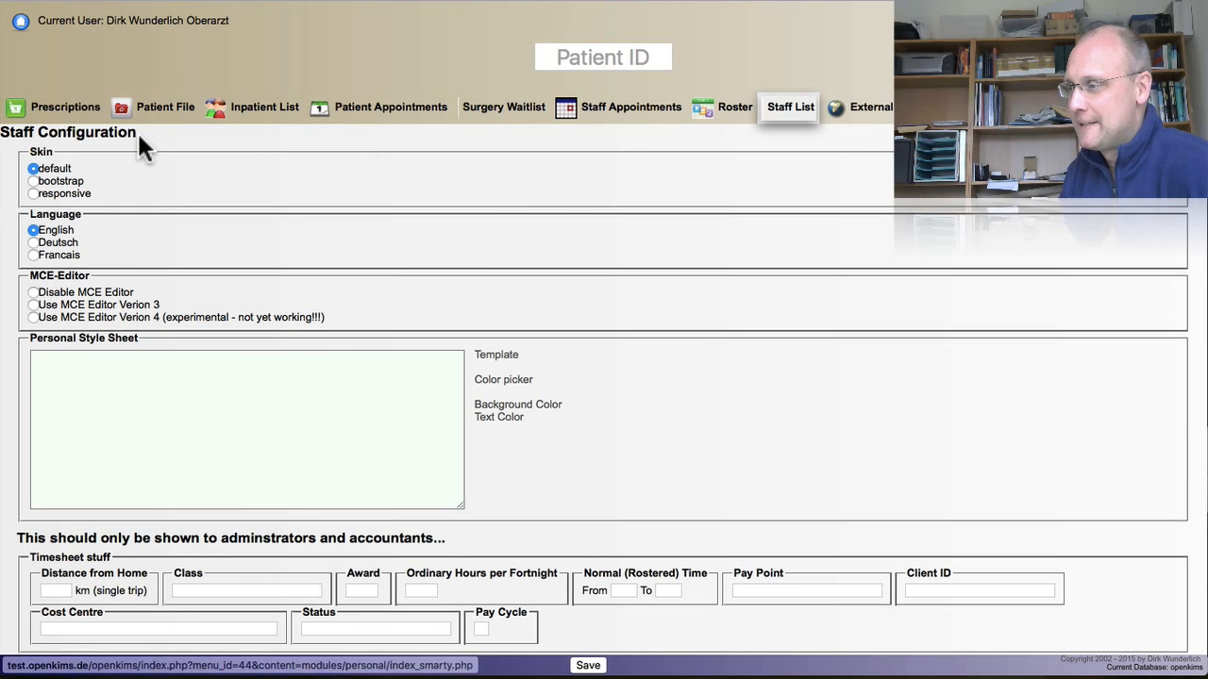
scroll(92, 356, down, 2)
scroll(92, 357, down, 3)
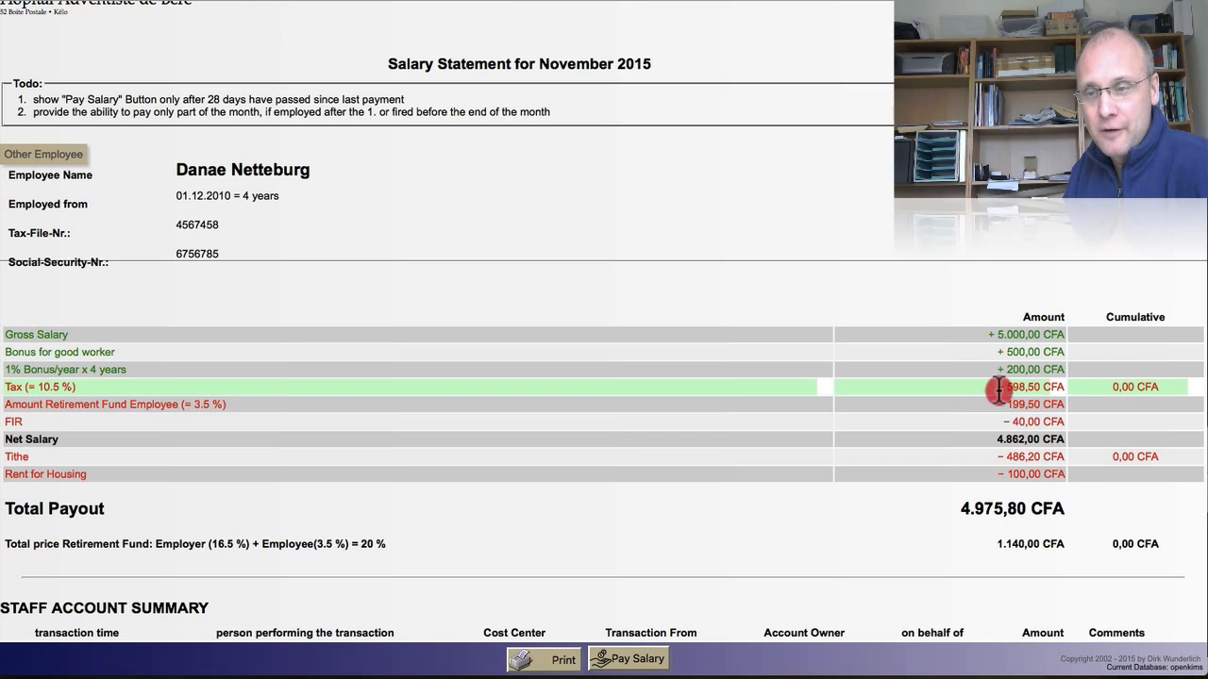
drag(997, 389, 1016, 387)
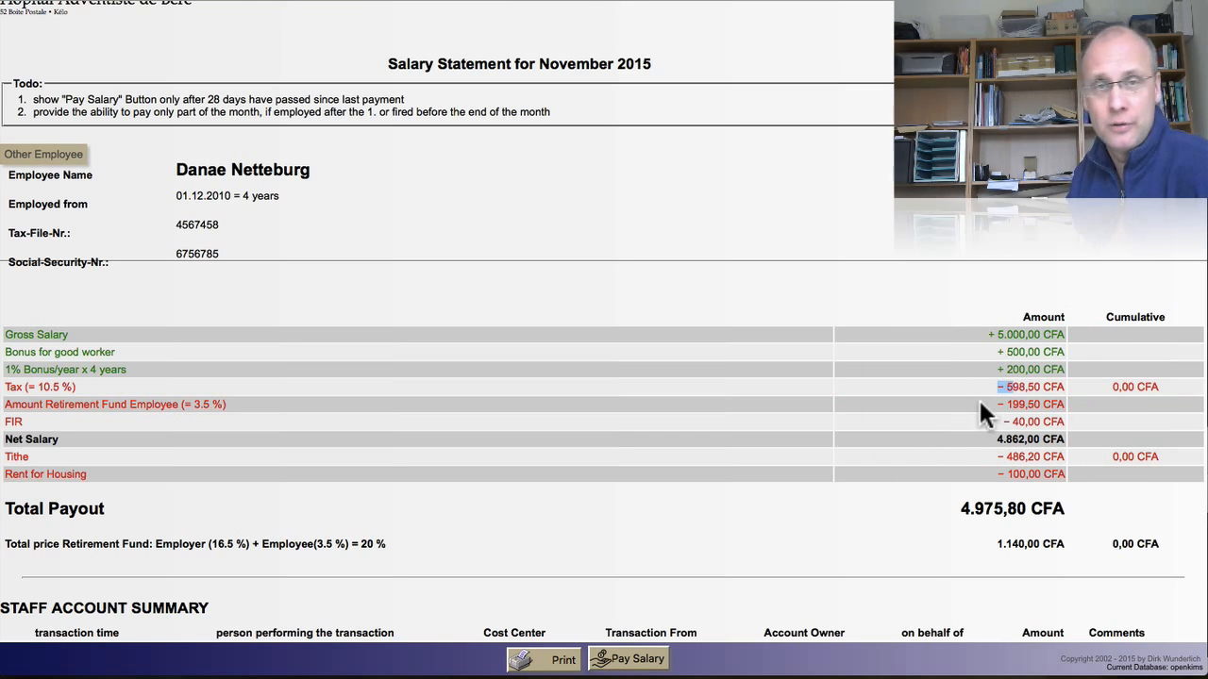
mouse_move(184, 405)
mouse_down()
mouse_move(151, 405)
mouse_move(194, 408)
mouse_up()
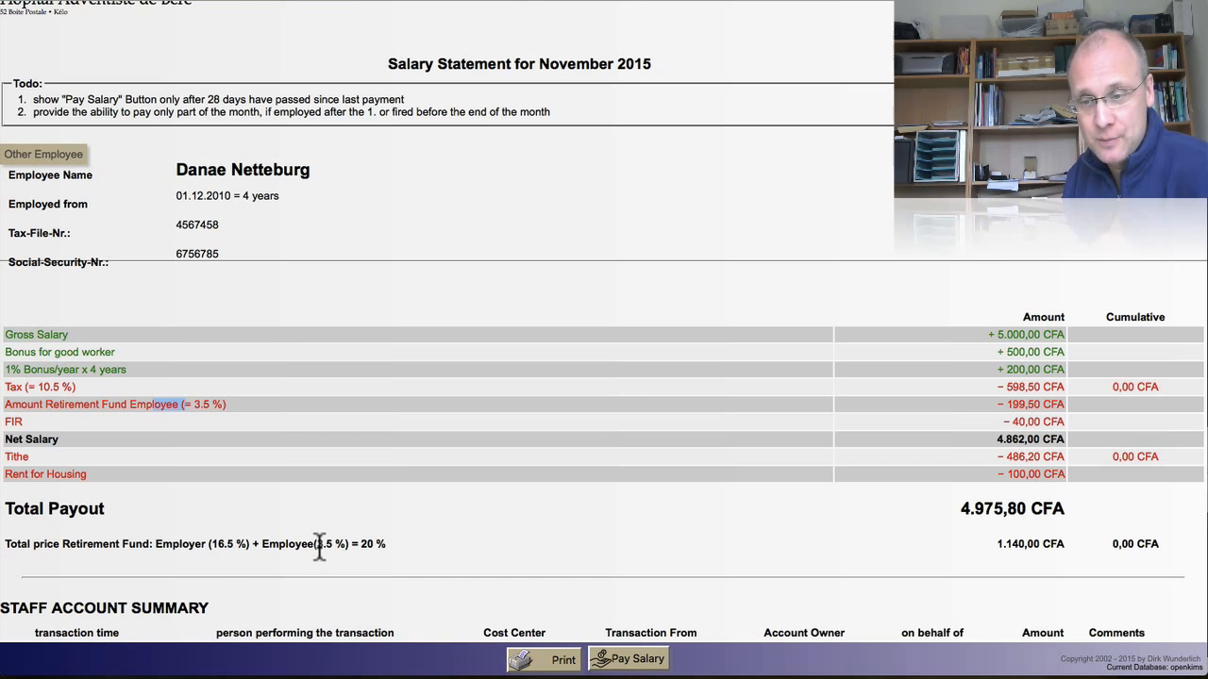
click(243, 544)
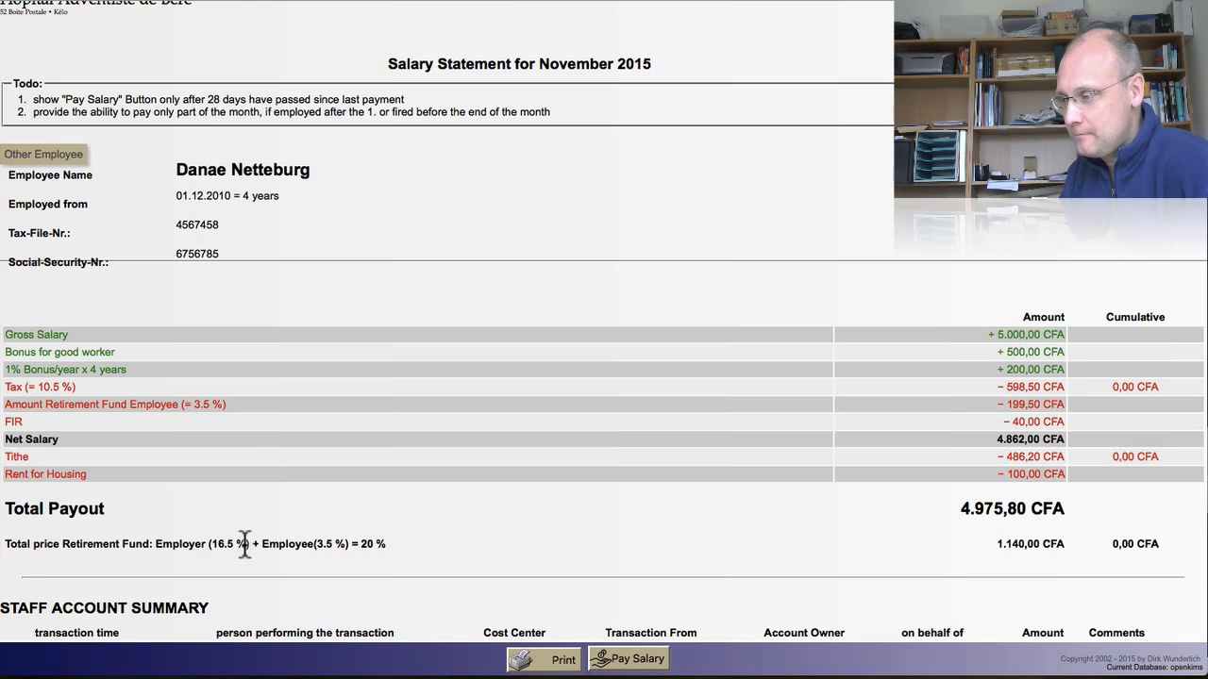
click(248, 440)
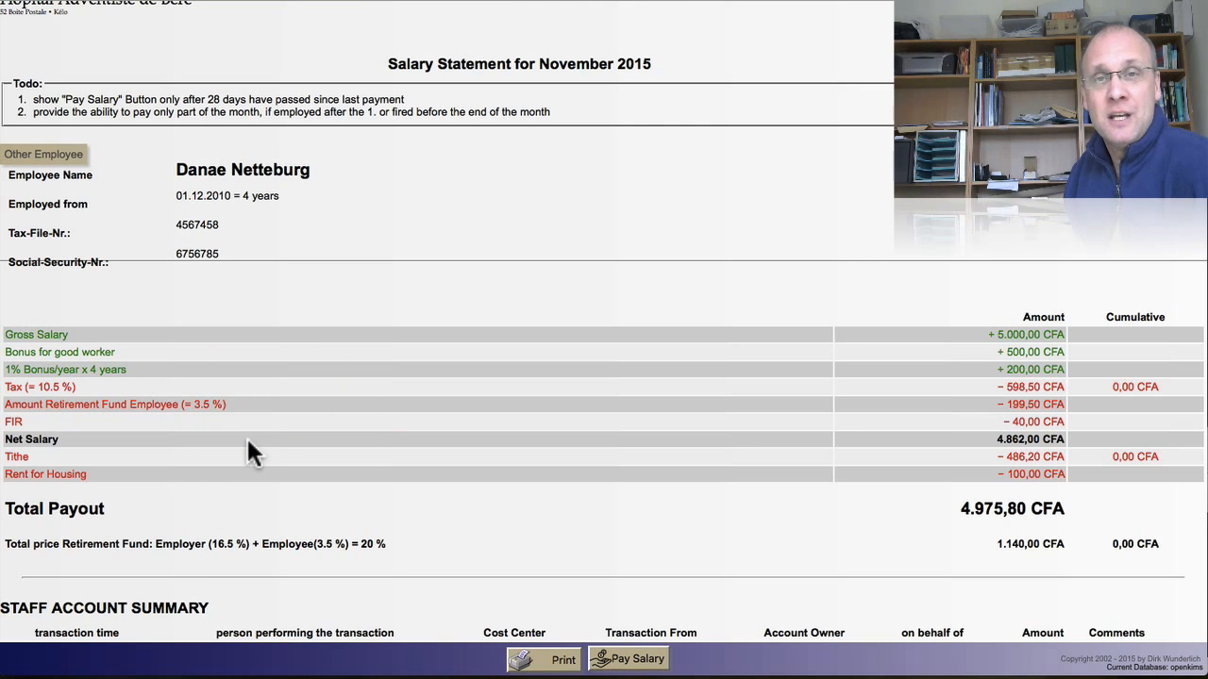
drag(1066, 440, 983, 436)
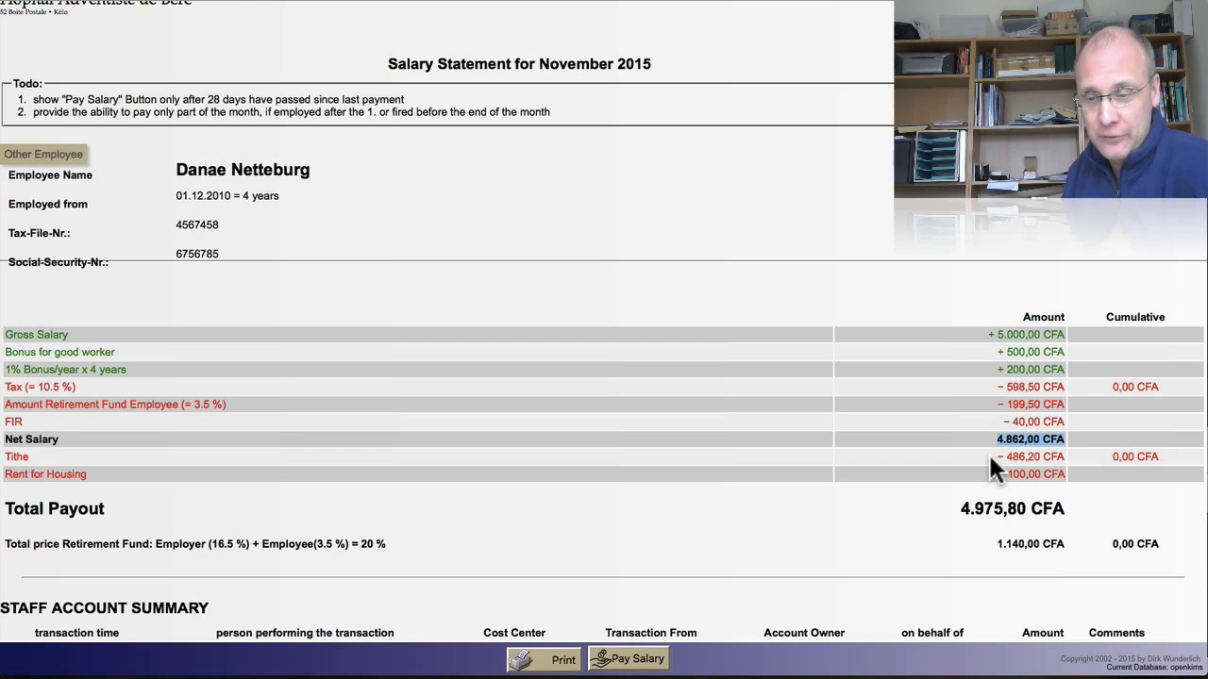
click(941, 506)
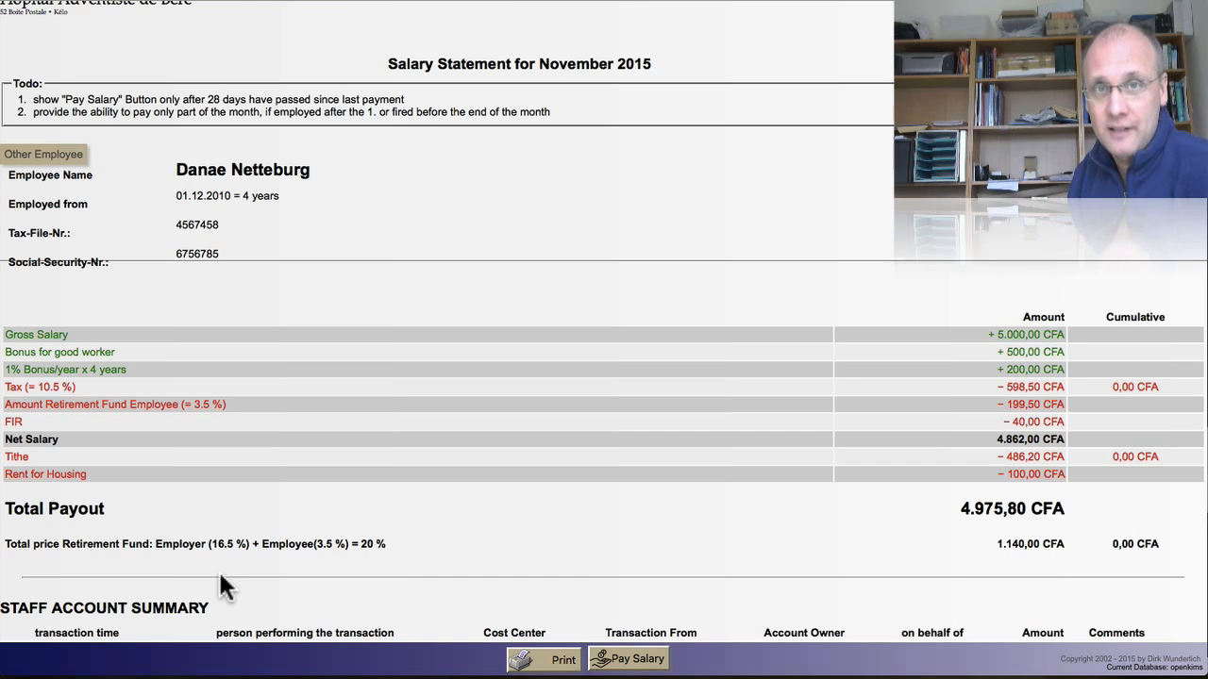
Step: Pay the salary, review the logged salary, tax, retirement, tithe and rent transactions, then print
click(637, 661)
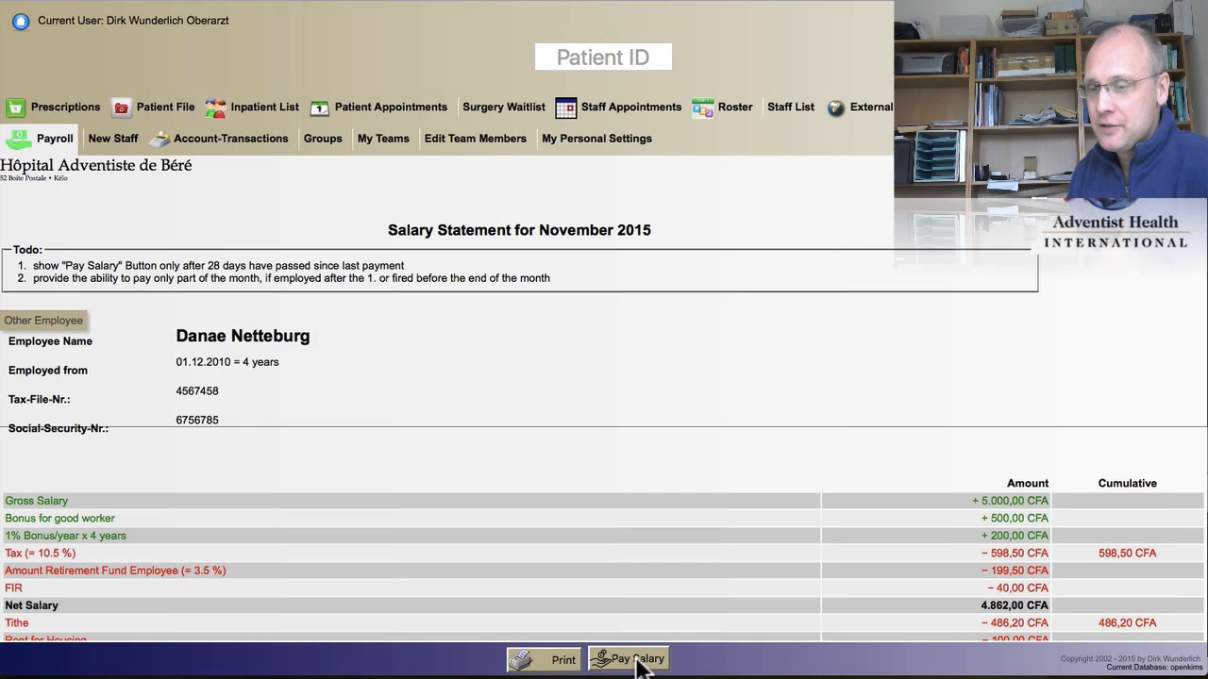
scroll(638, 665, down, 5)
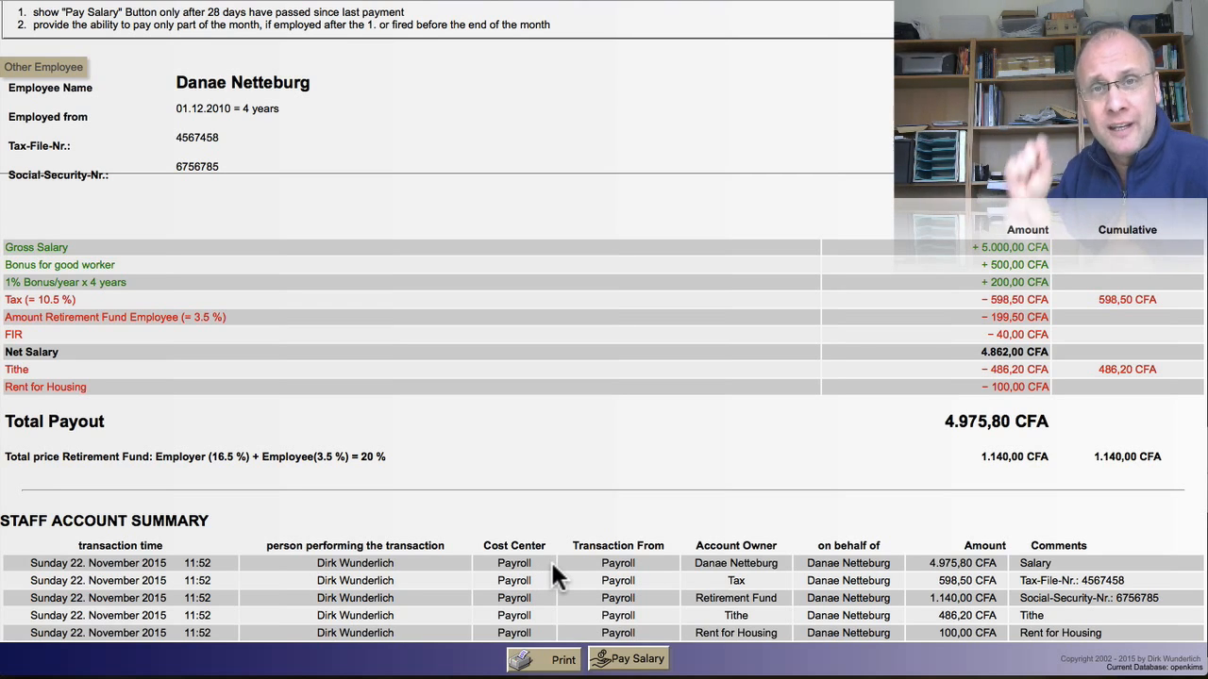
drag(586, 559, 776, 564)
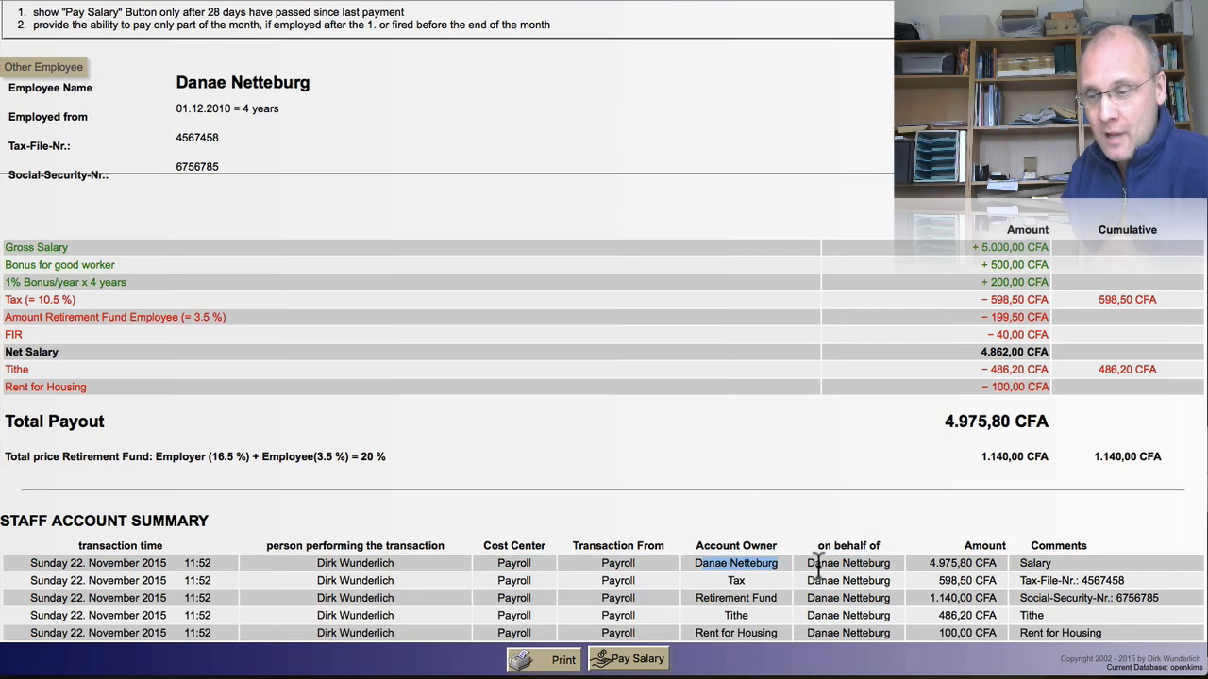
drag(809, 564, 957, 564)
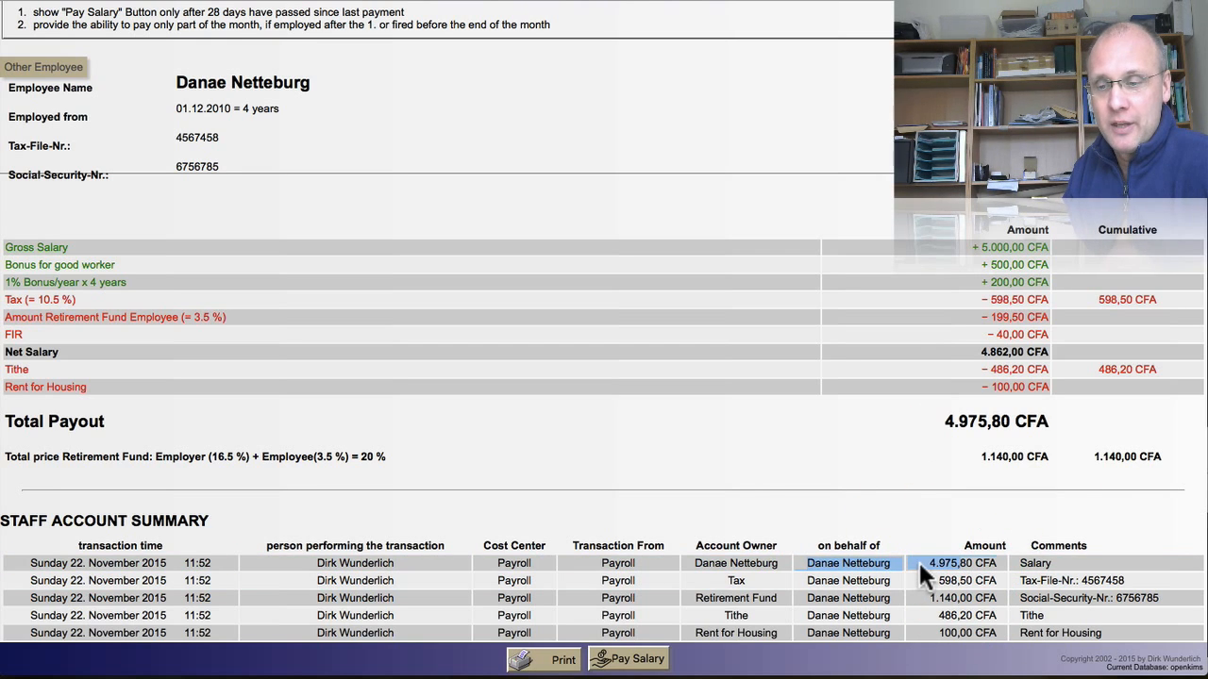
click(924, 564)
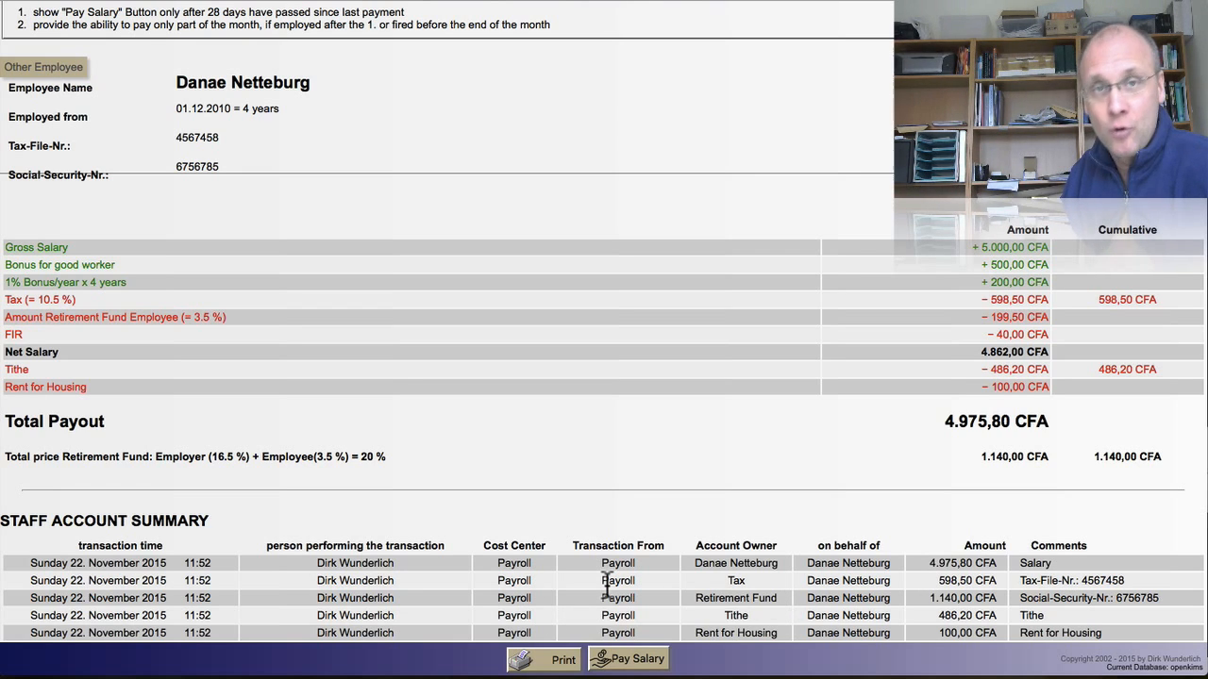
double_click(722, 580)
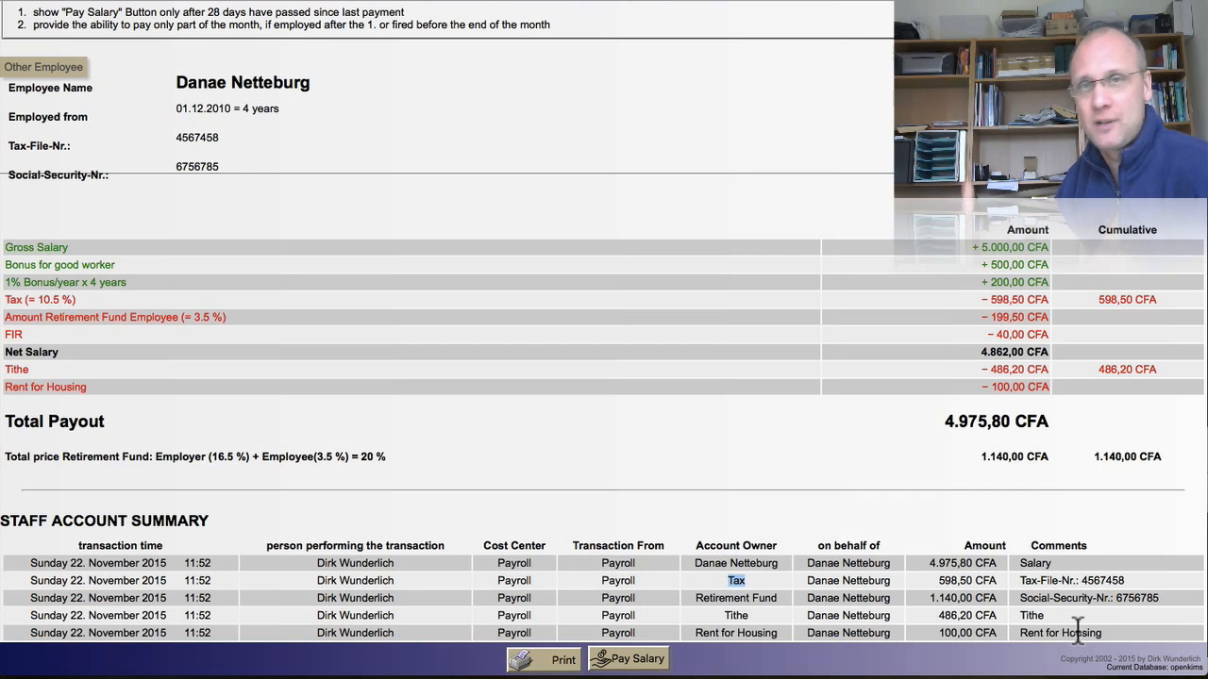
click(542, 662)
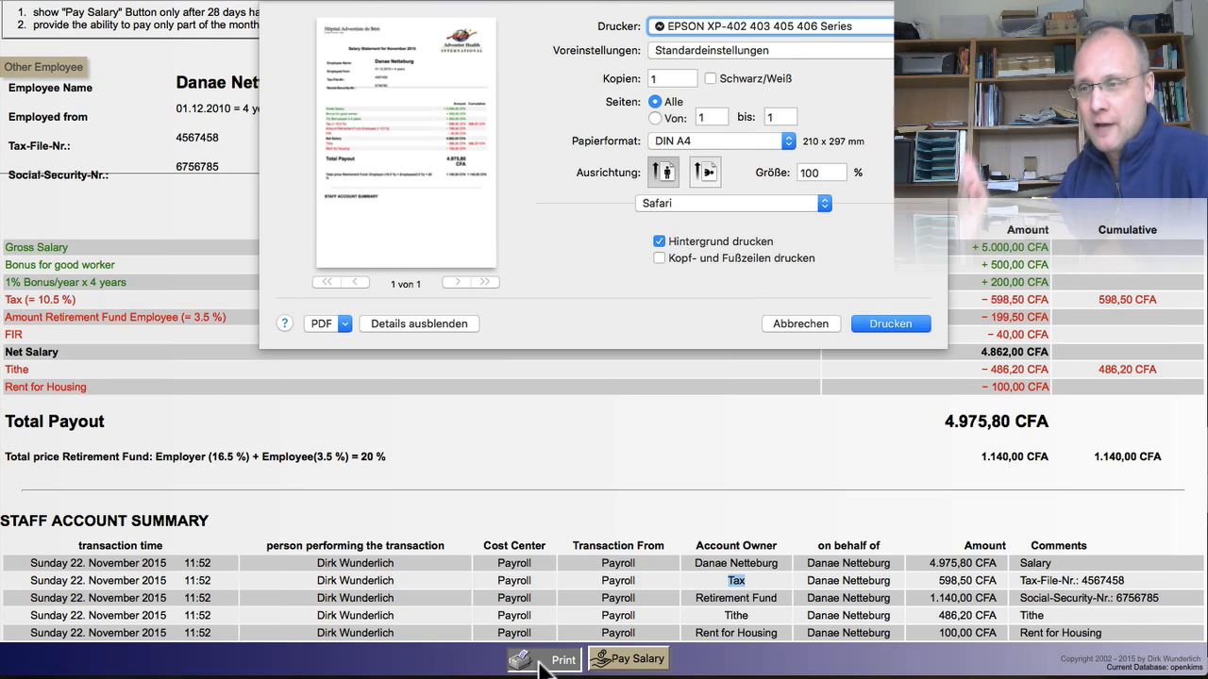
Step: Cancel the Safari print dialog to return to the November 2015 salary statement
click(793, 326)
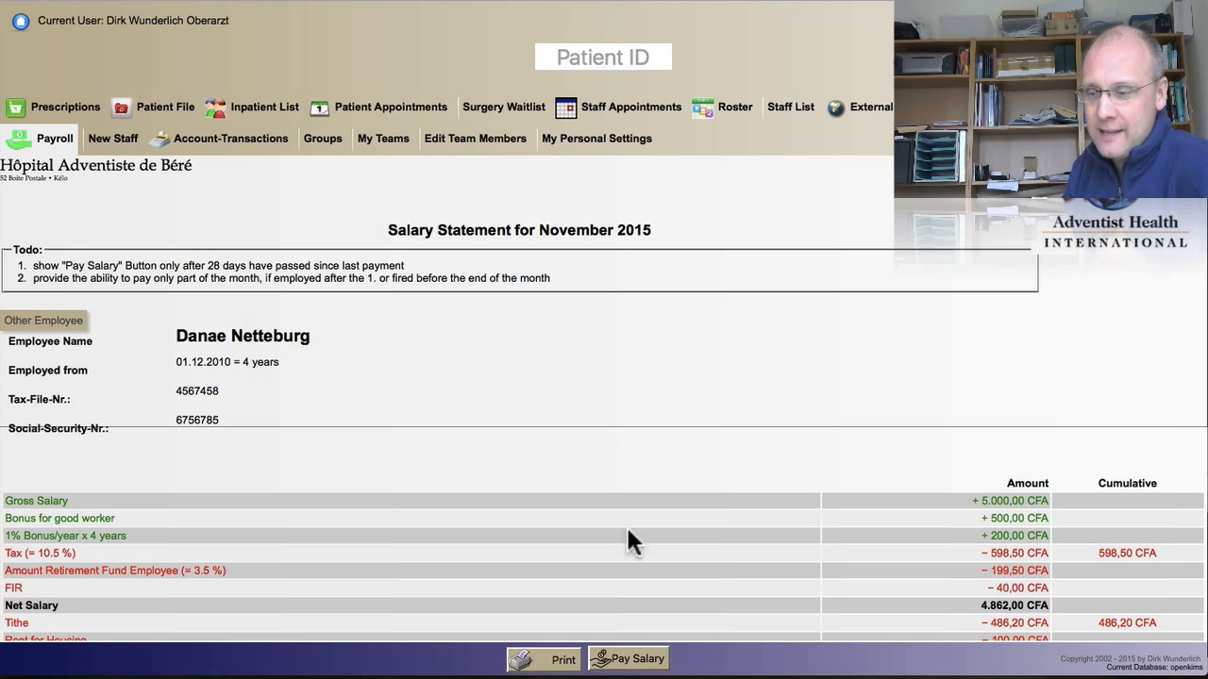
Step: Pay the salary a second time, then view the Account-Transactions account list
click(640, 660)
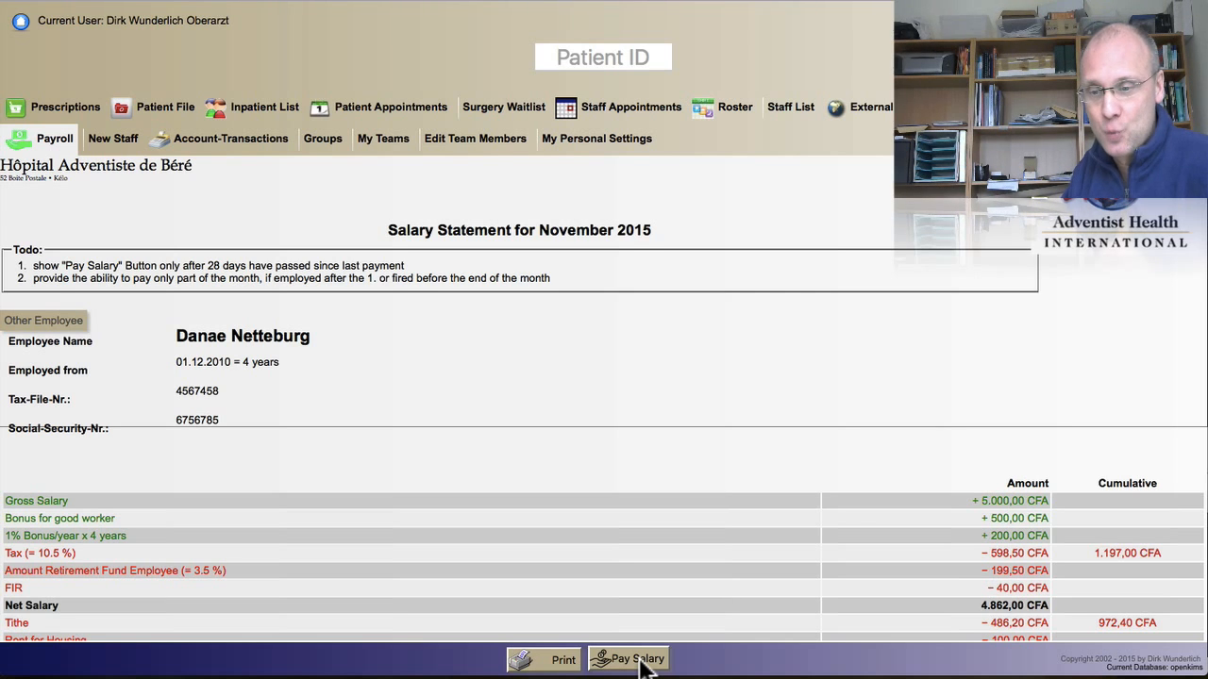
scroll(642, 665, down, 5)
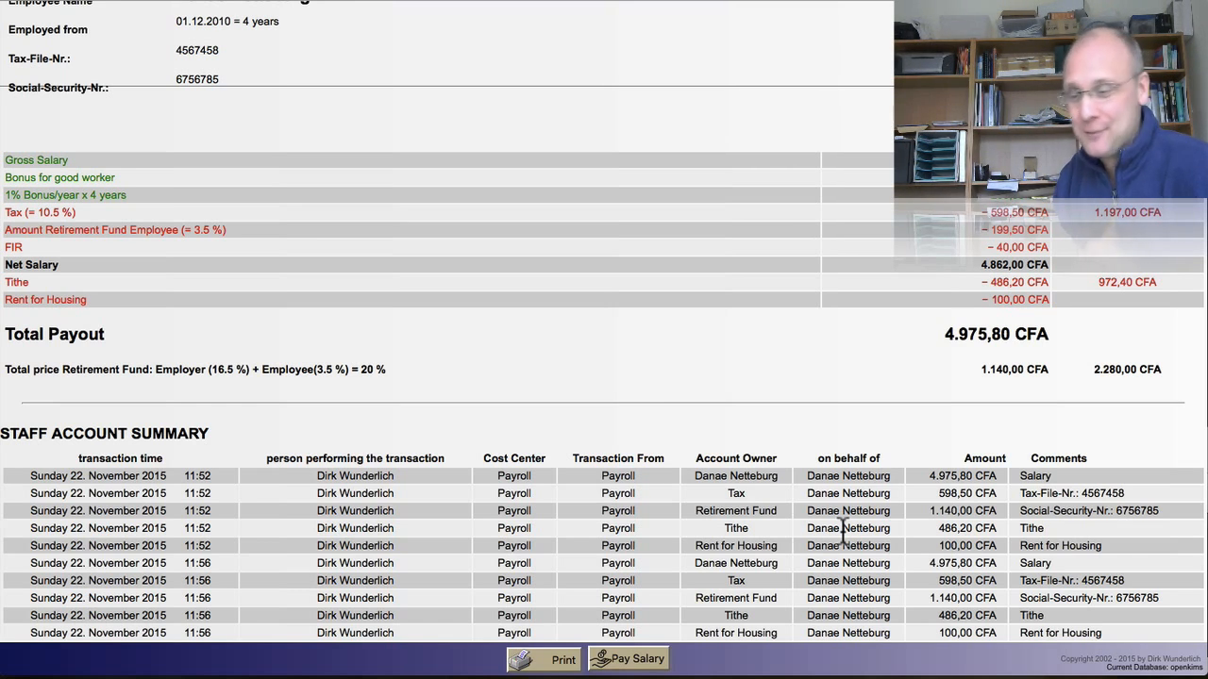
scroll(843, 526, up, 5)
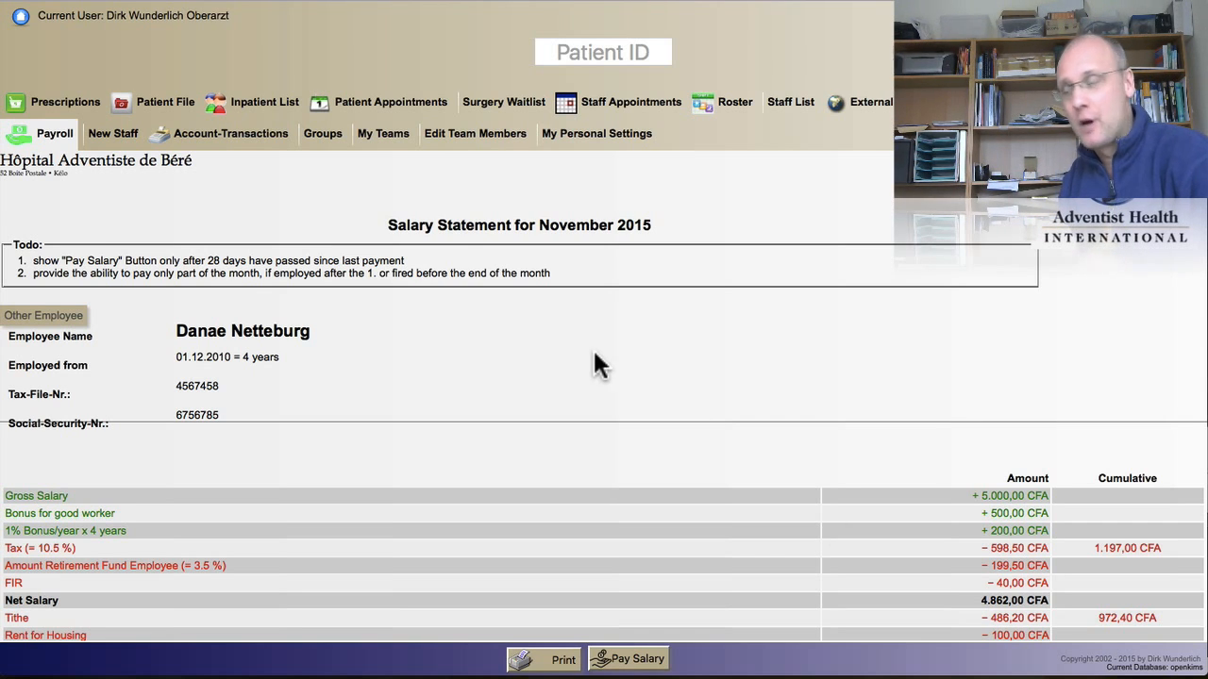
click(265, 134)
scroll(360, 336, down, 4)
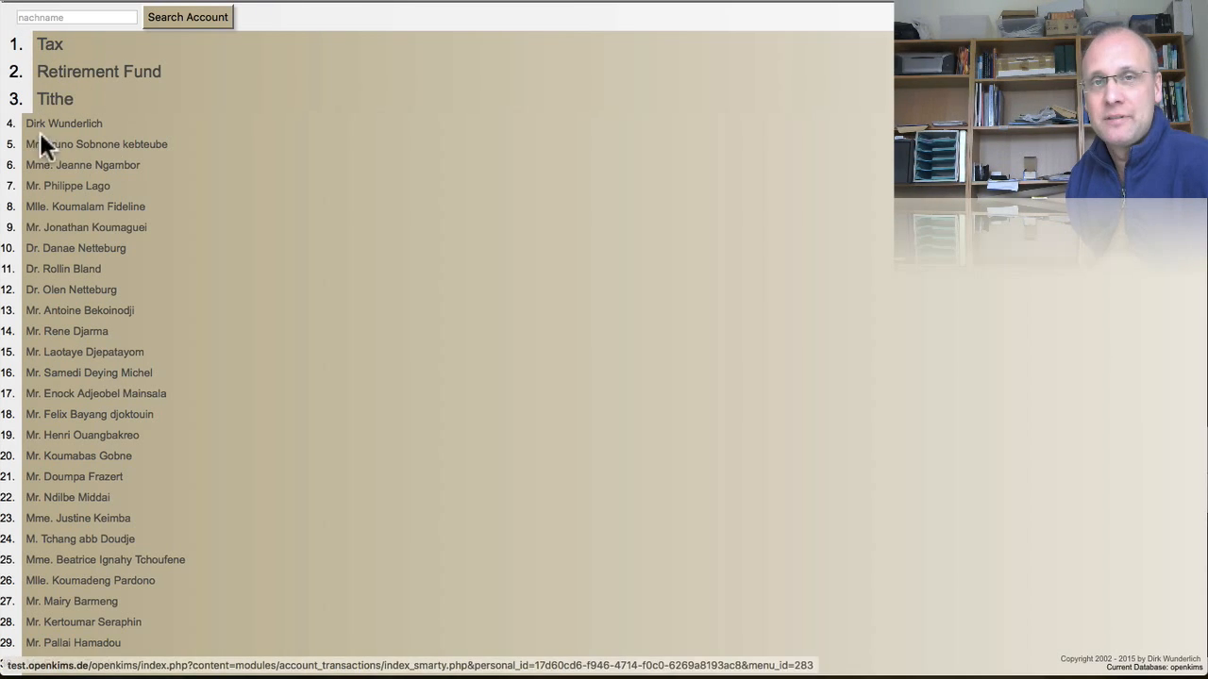
Step: Open the employee's account to see two 4.975,80 CFA salary entries totalling 9.951,60 CFA
click(73, 250)
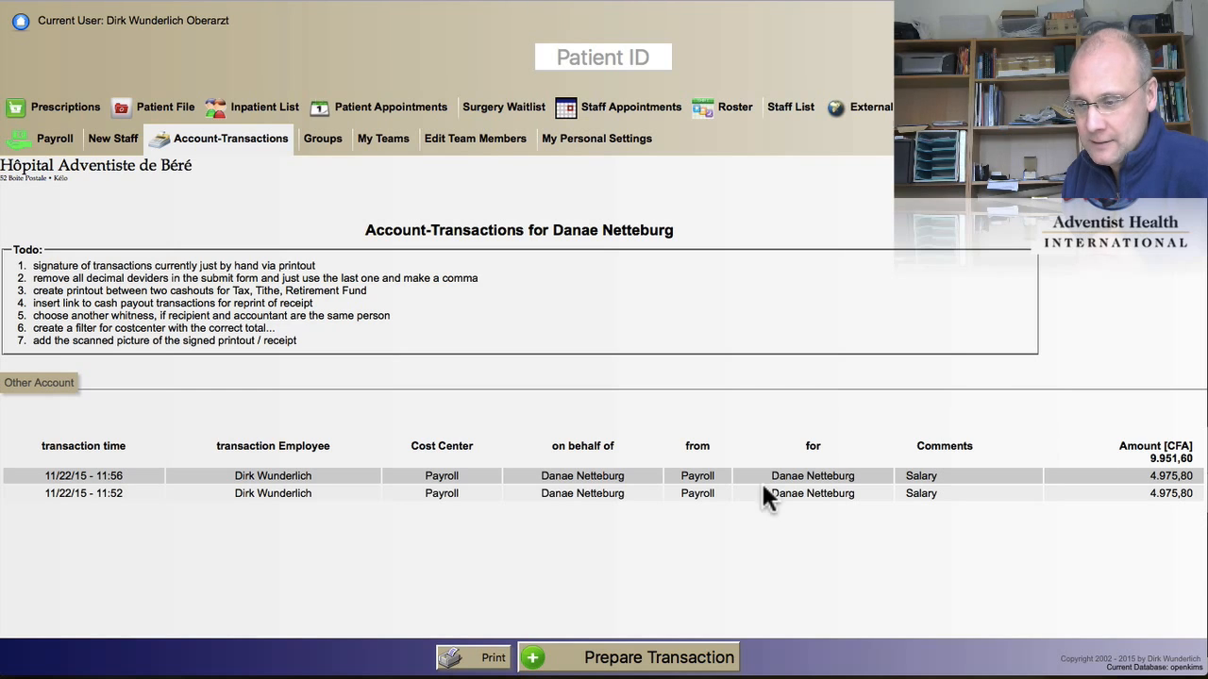
Step: Prepare a cash payout of the full 9.951,60 CFA balance with comment 'payout', leaving 0.00 CFA
click(611, 665)
text(pa)
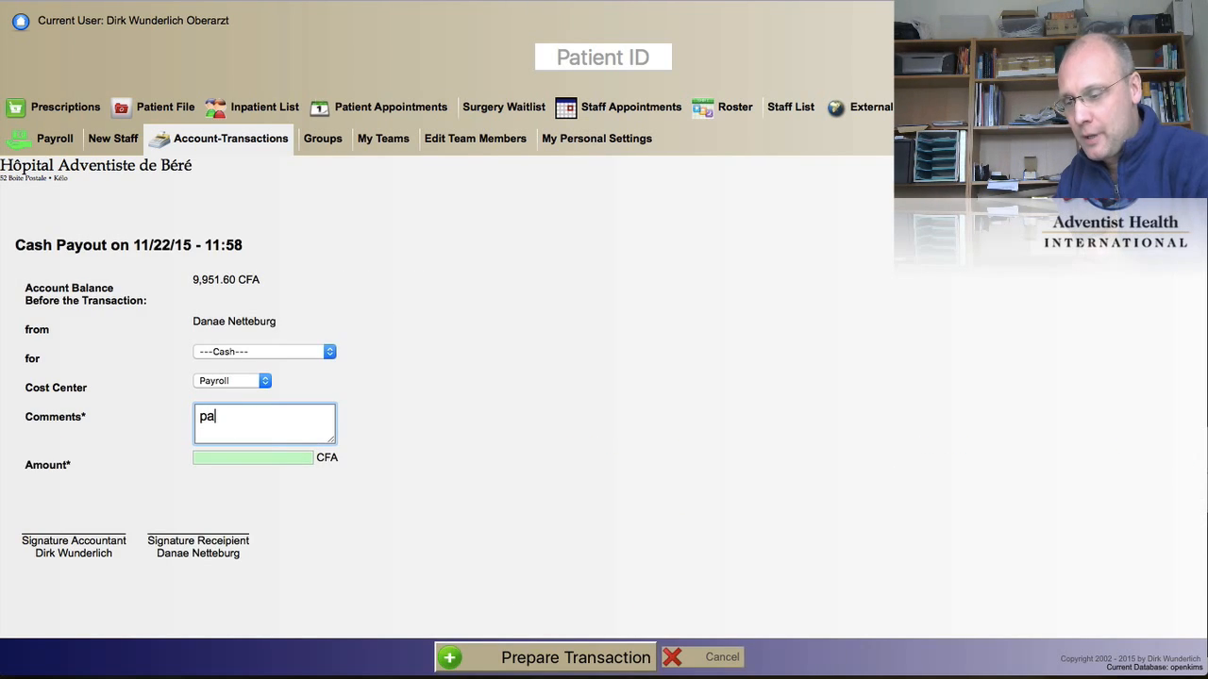
text(out)
key(Left)
key(Left)
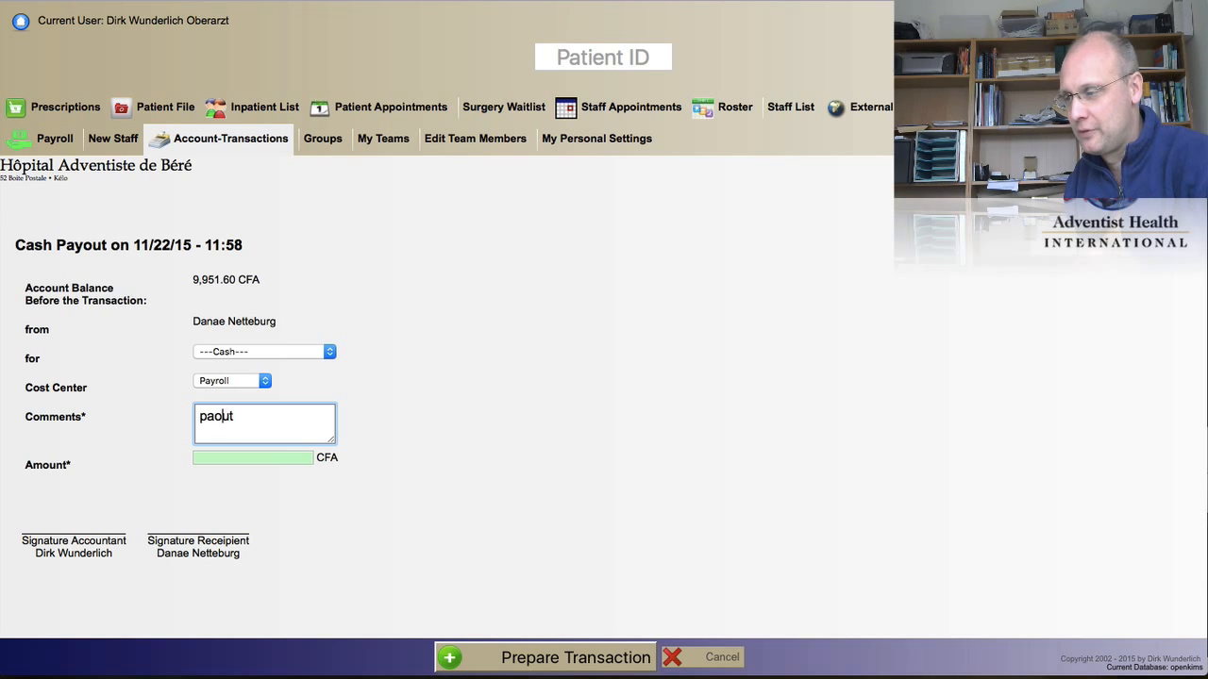
text(y)
click(227, 460)
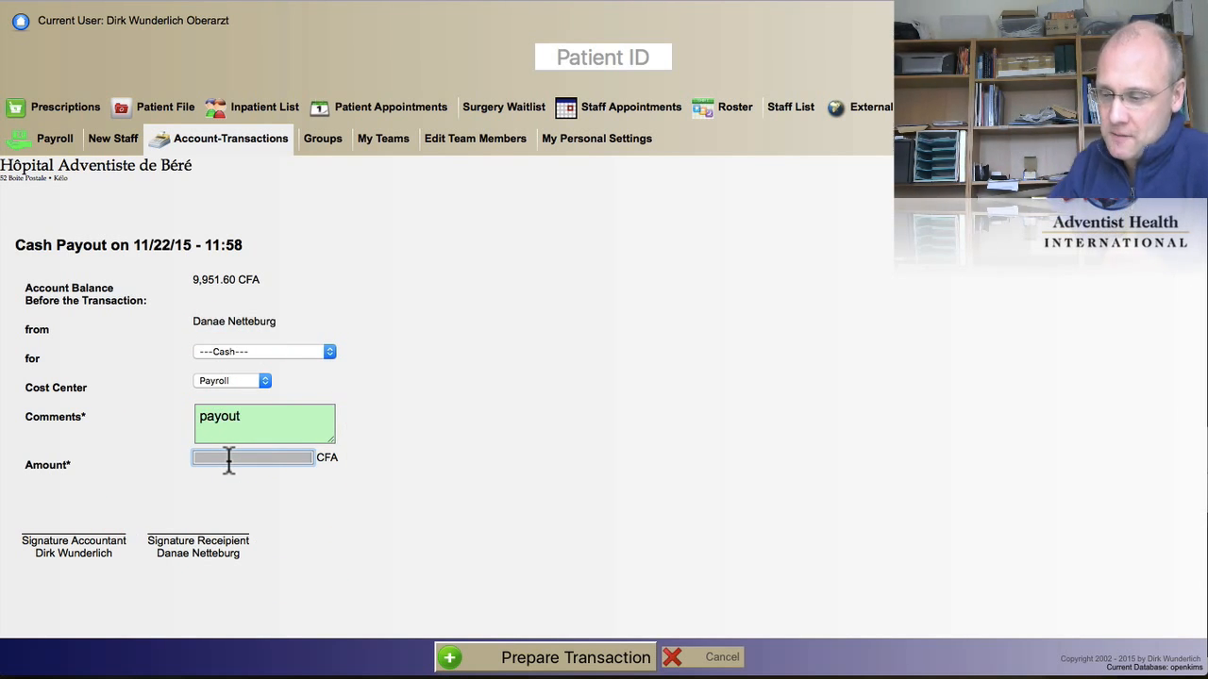
text(8)
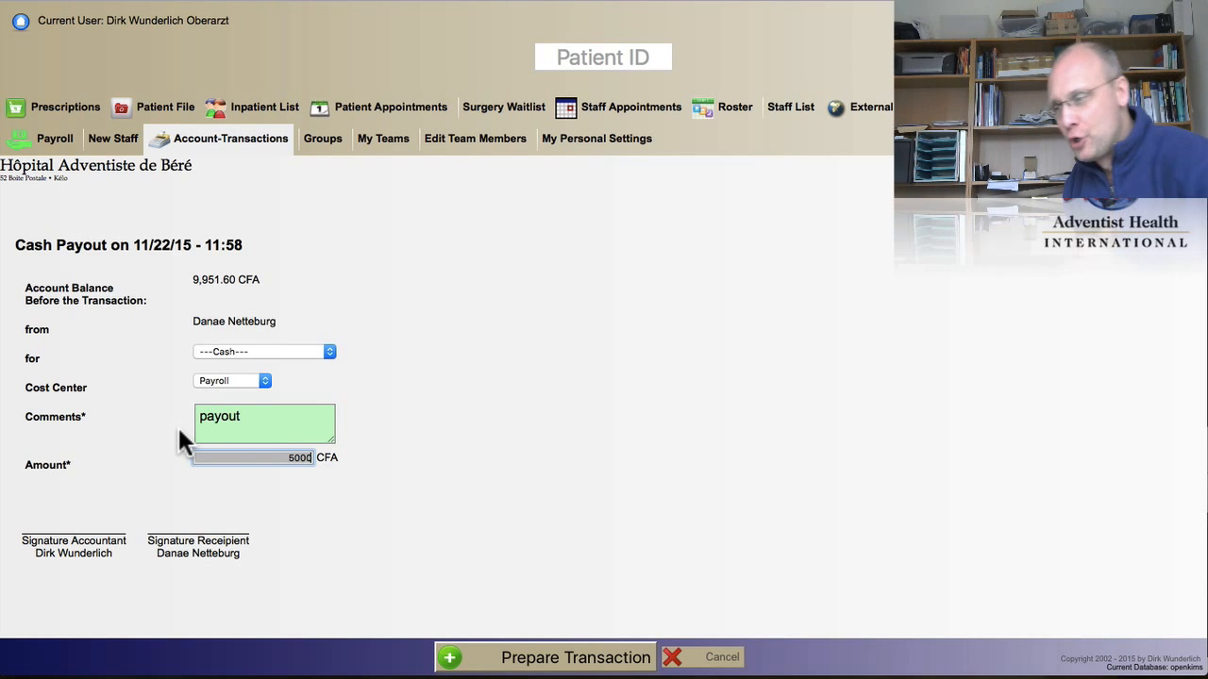
click(216, 281)
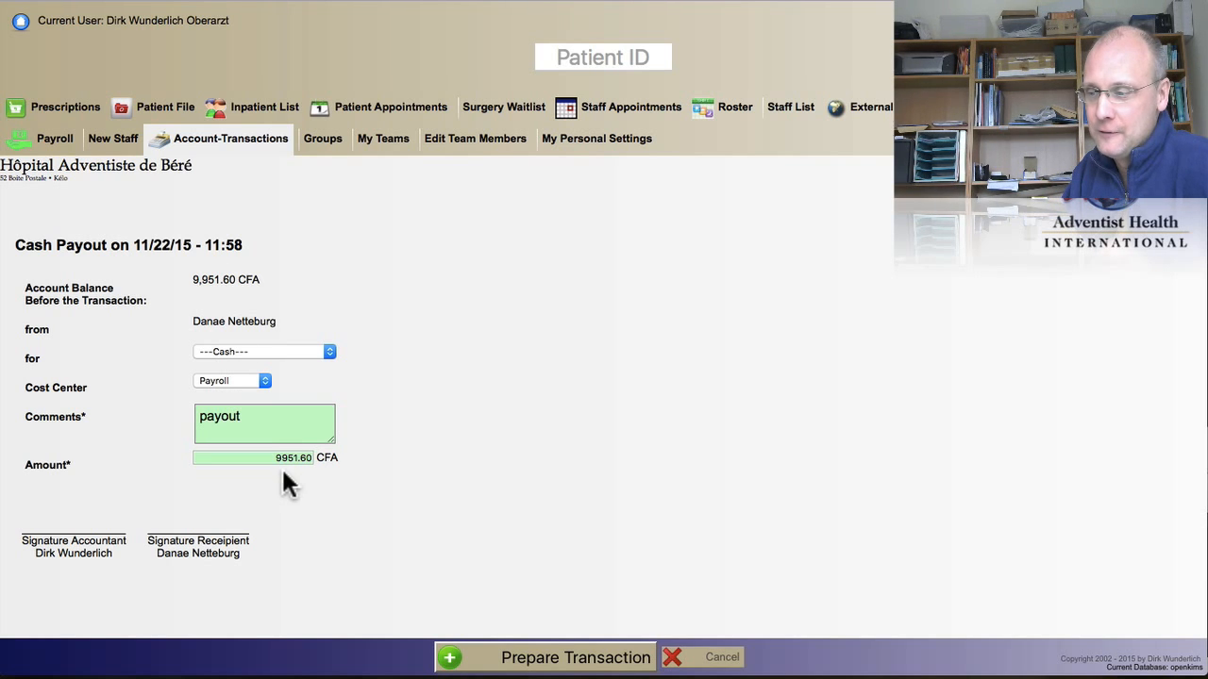
click(583, 658)
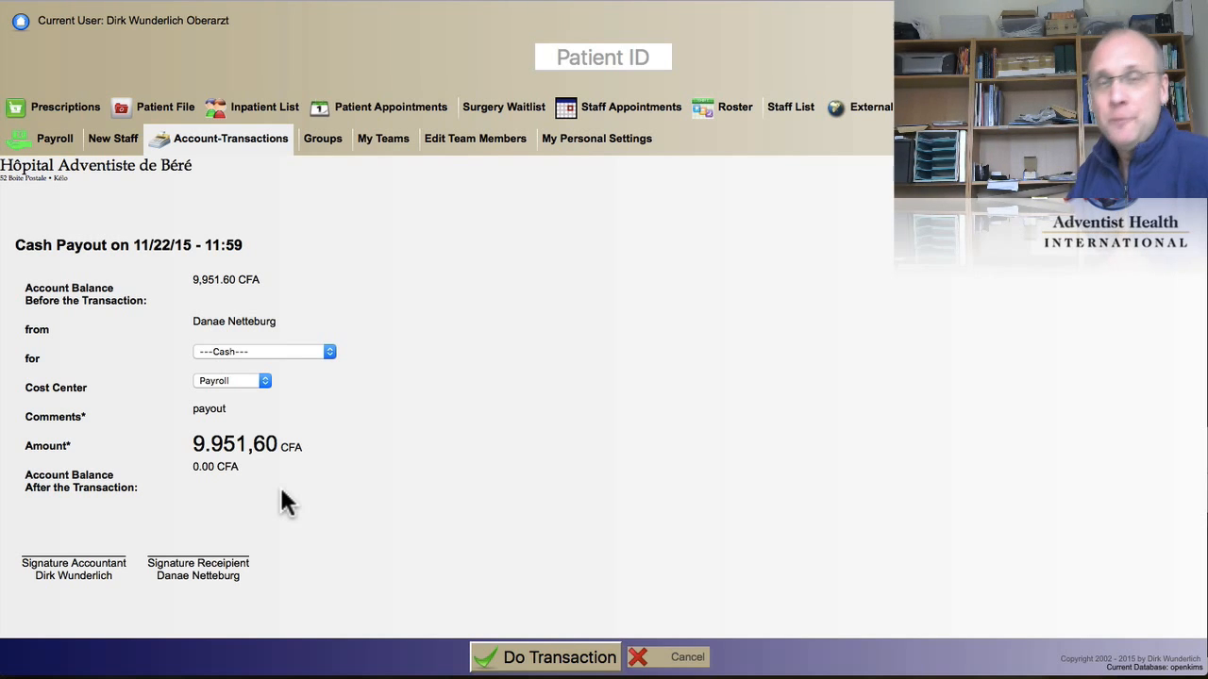
Step: Execute the 9.951,60 CFA payout and open its receipt as a PDF preview
click(540, 658)
click(540, 658)
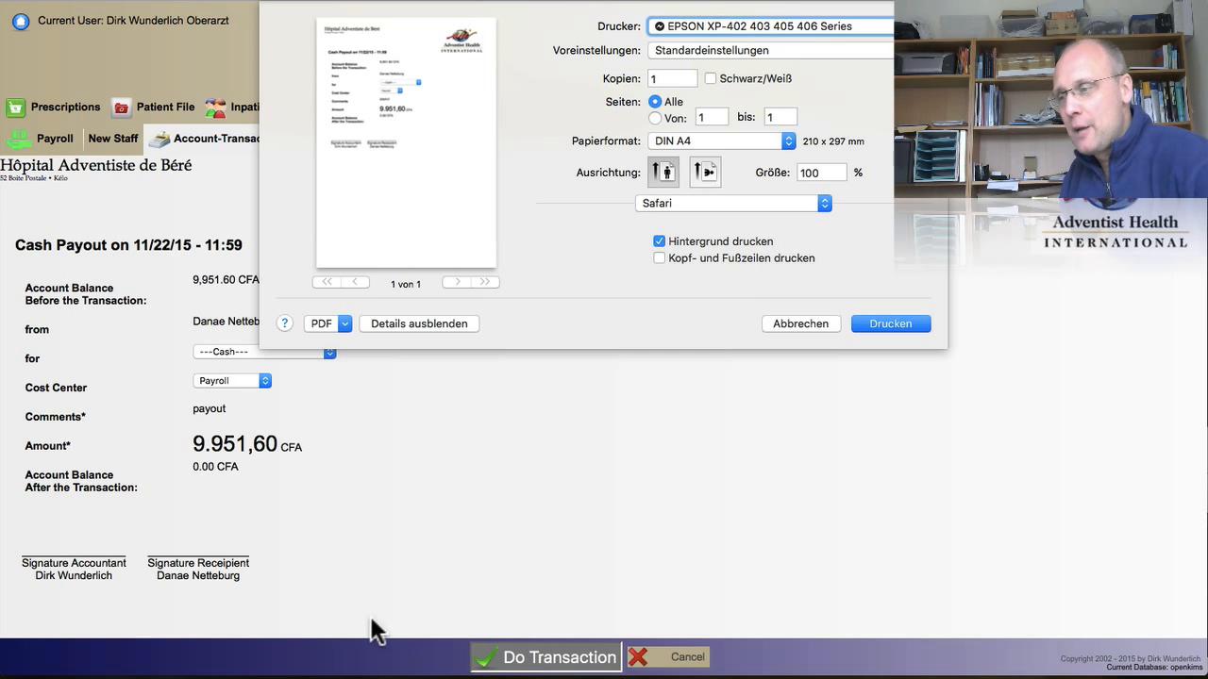
click(344, 324)
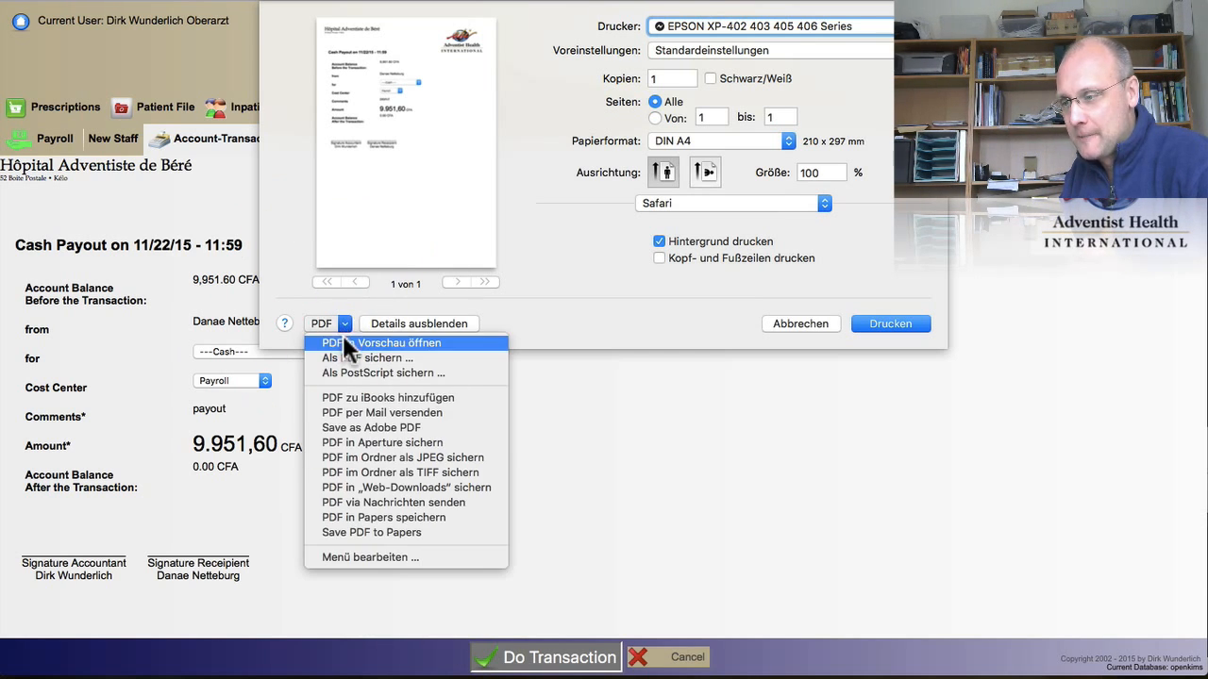
click(343, 342)
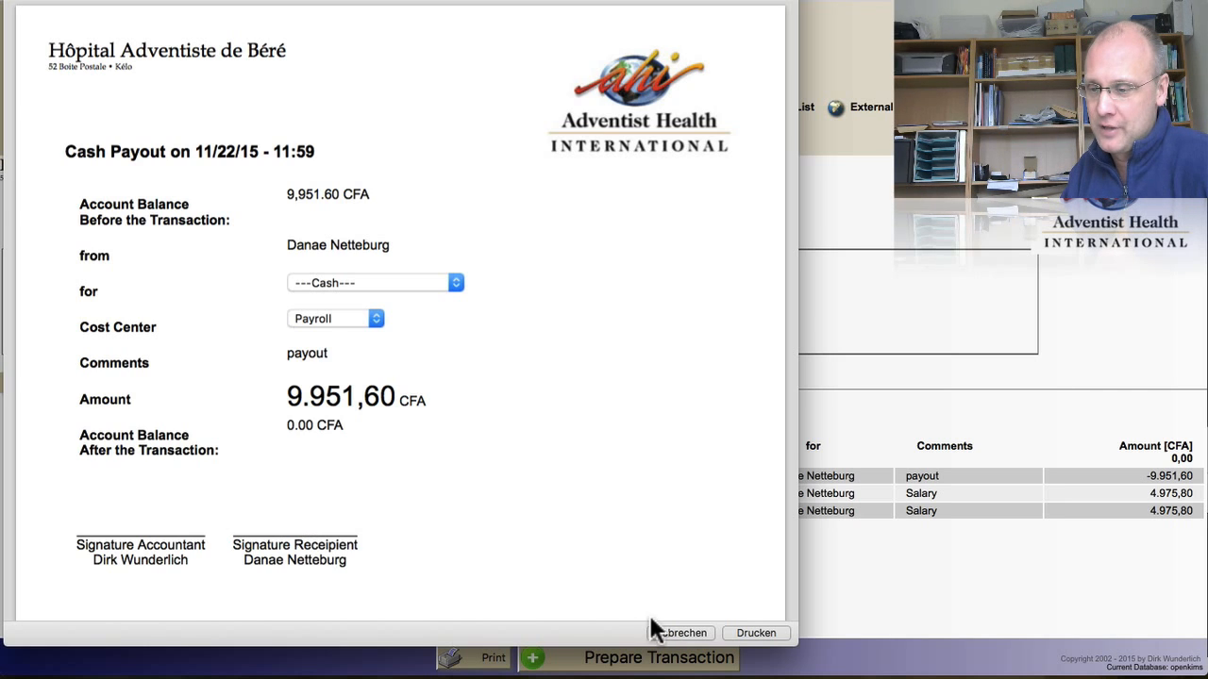
Step: Close the receipt preview to return to the transactions list showing the -9.951,60 payout
click(677, 634)
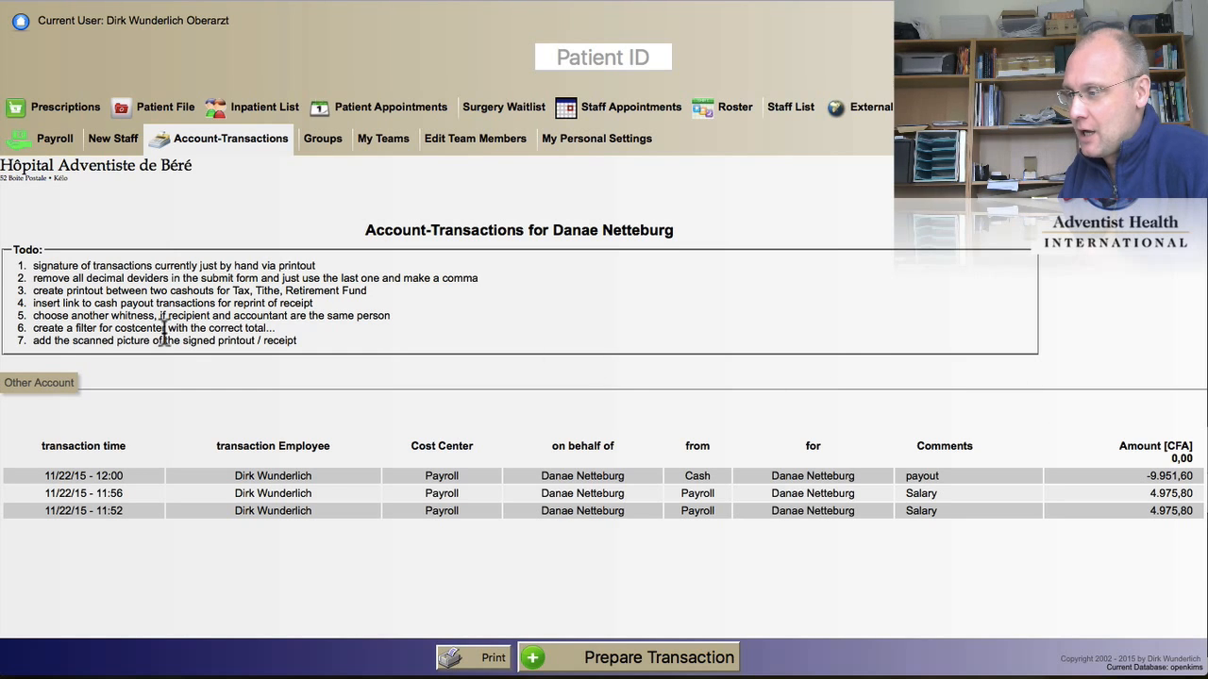
Step: Switch to the Tax account and review its transactions totalling 2.749,95 CFA
click(41, 383)
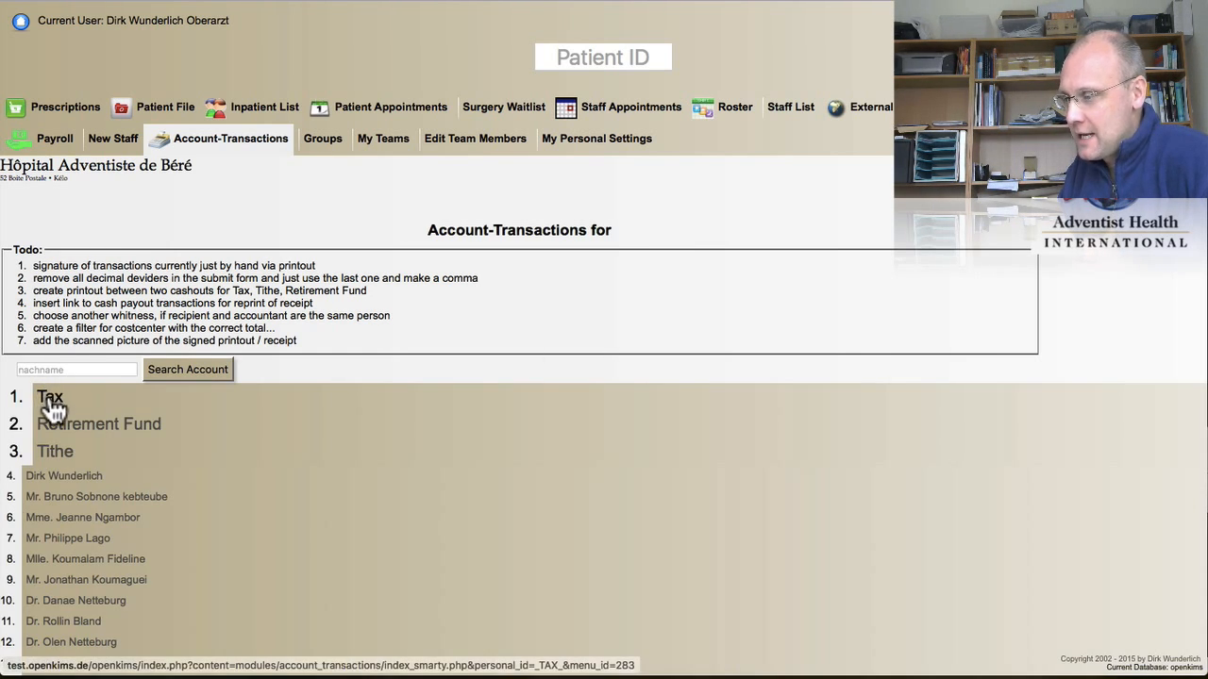
click(50, 401)
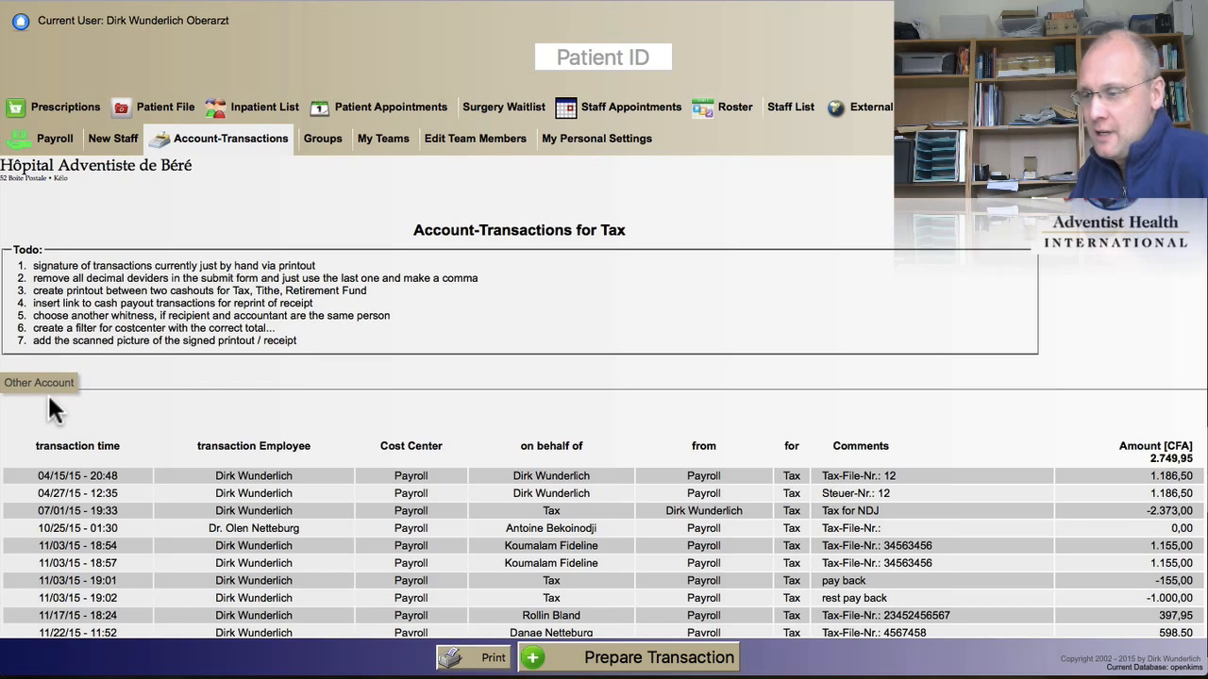
scroll(49, 396, down, 1)
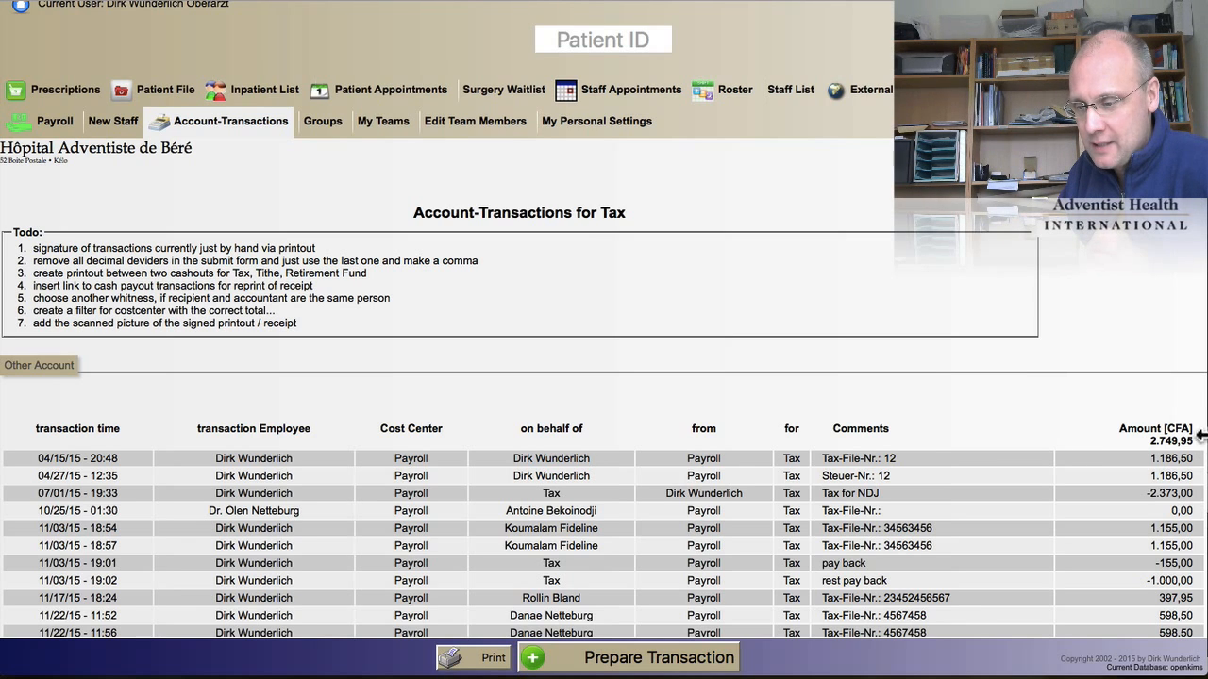
Step: Prepare a 2.749,95 CFA cash payout from Tax, commented 'Balance Tax office', leaving 0.00 CFA
click(557, 654)
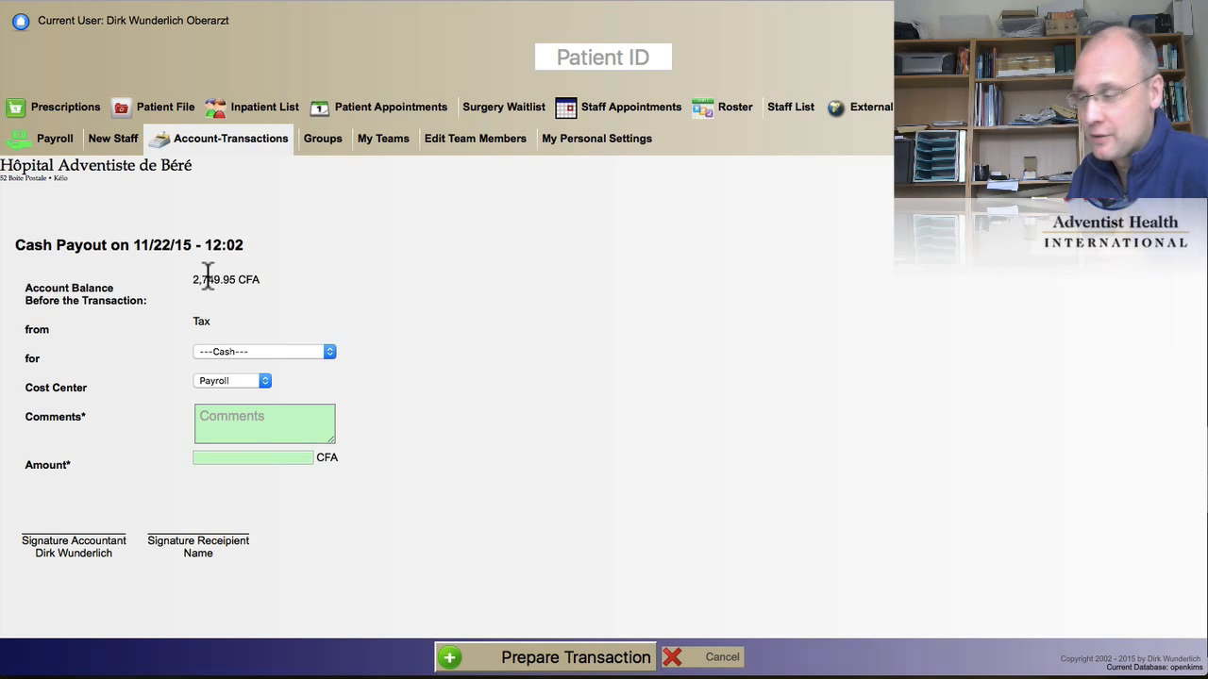
click(208, 275)
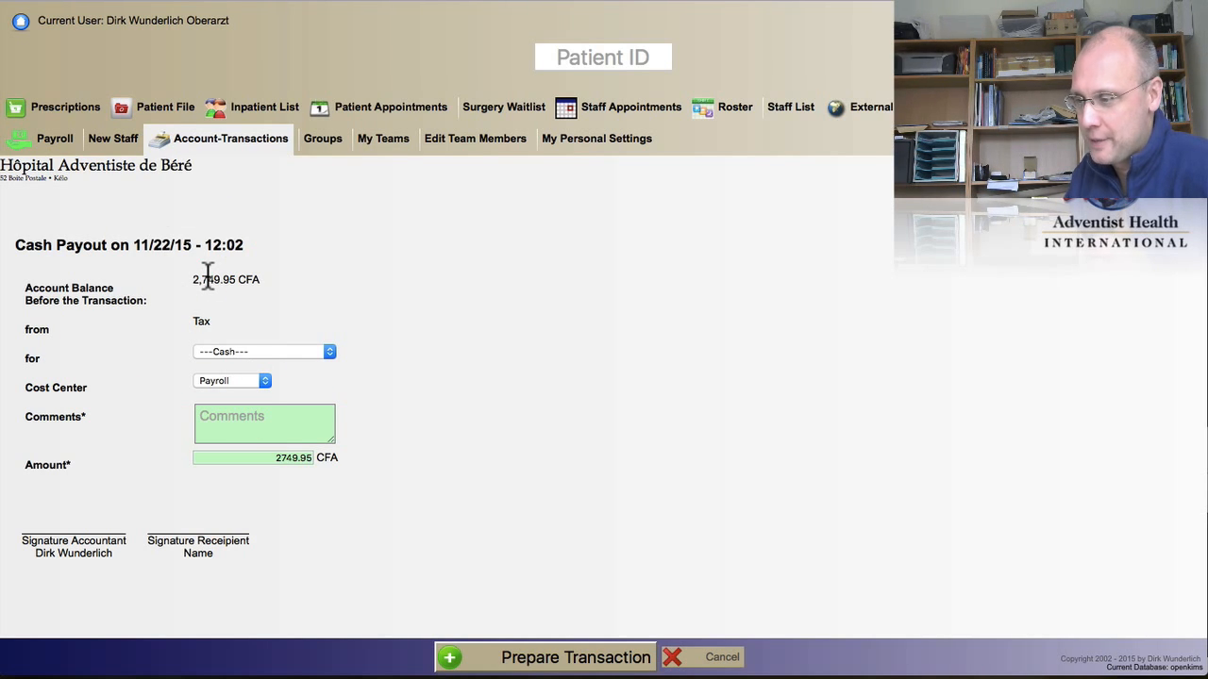
click(287, 349)
click(321, 315)
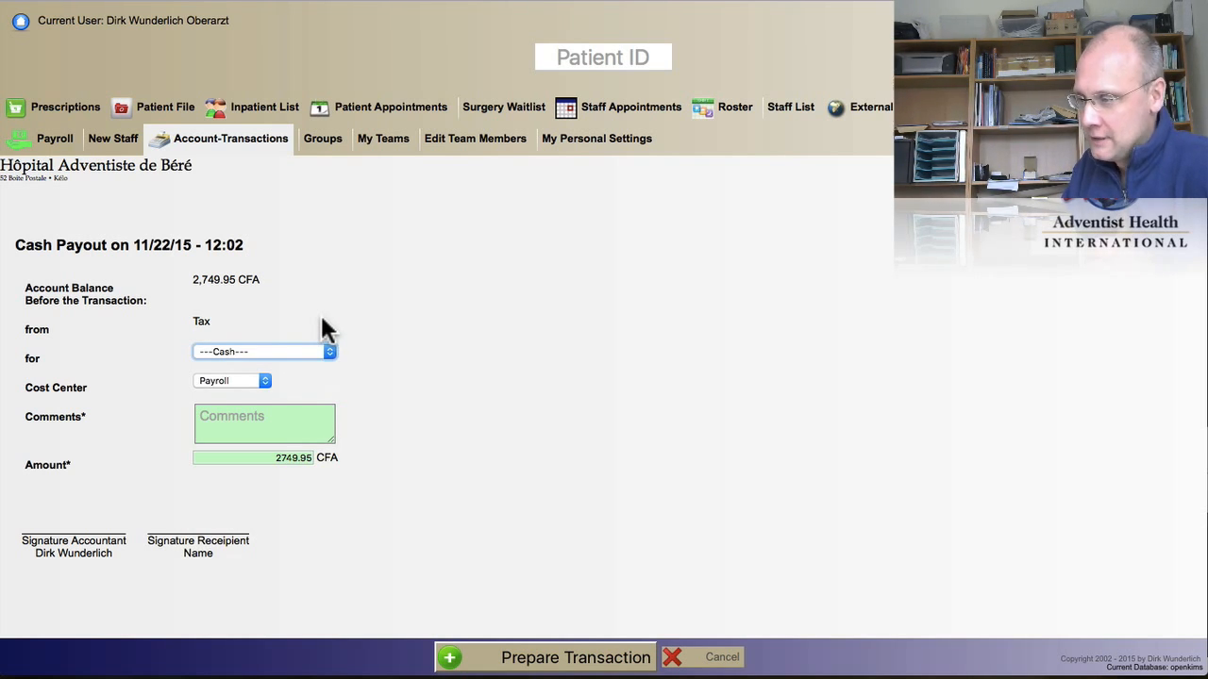
click(534, 663)
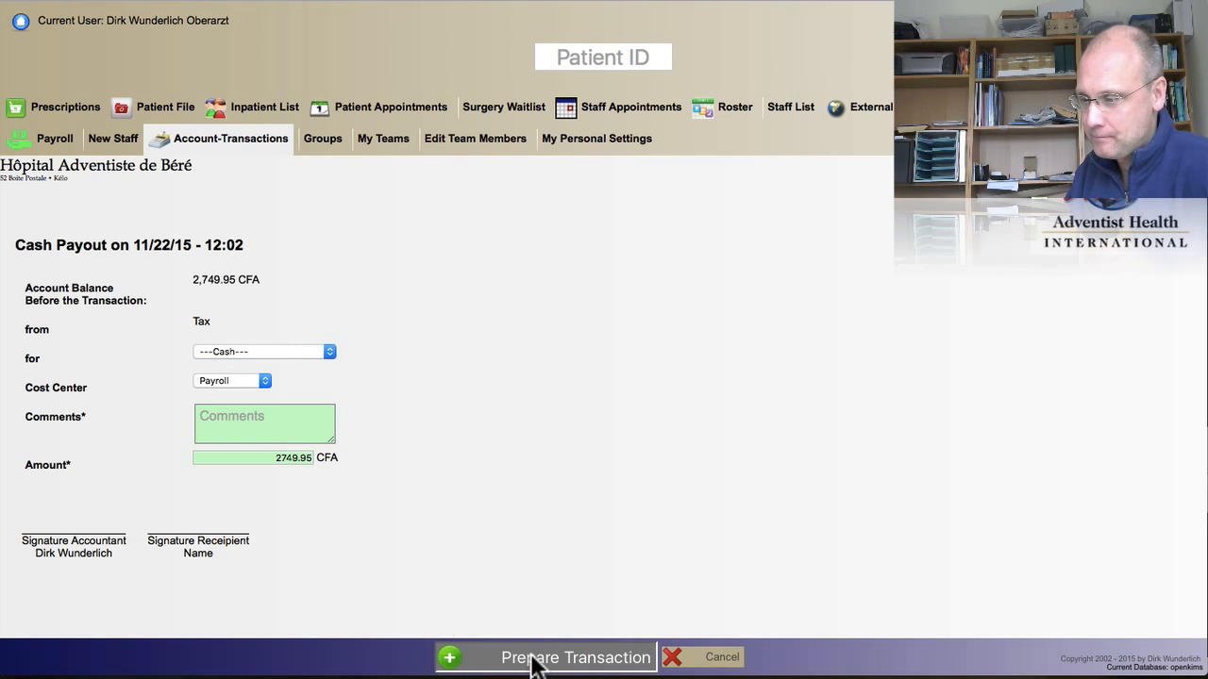
click(228, 416)
text(Balance Tax office)
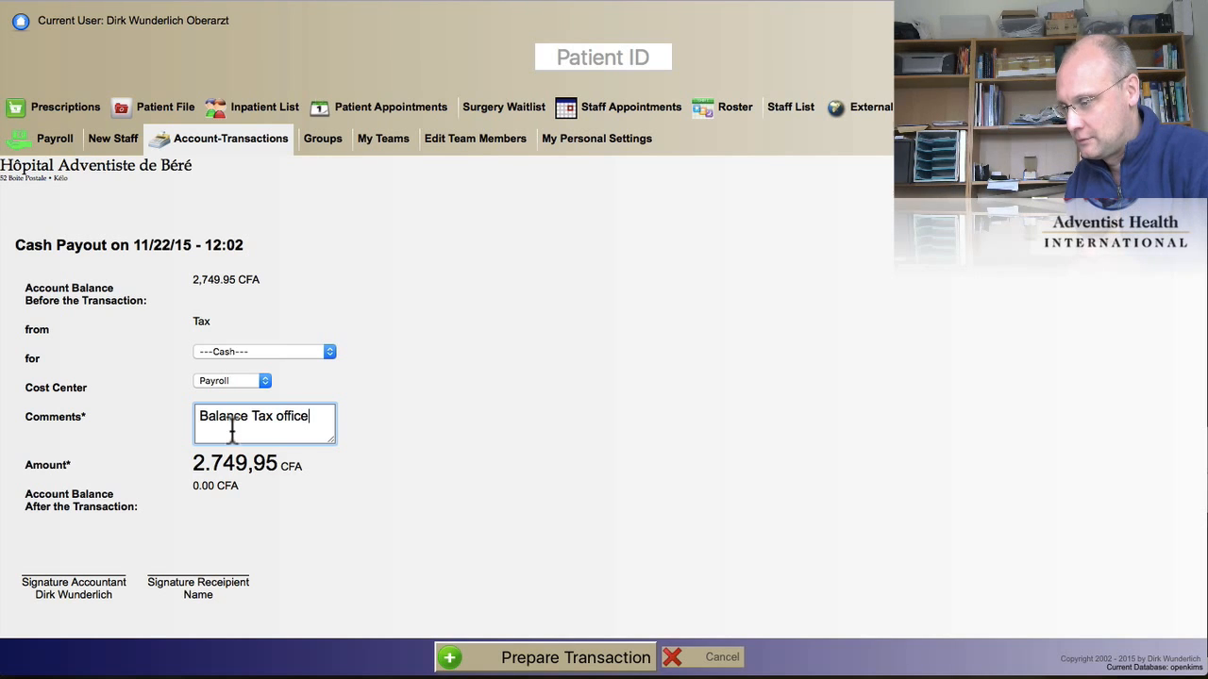
click(483, 657)
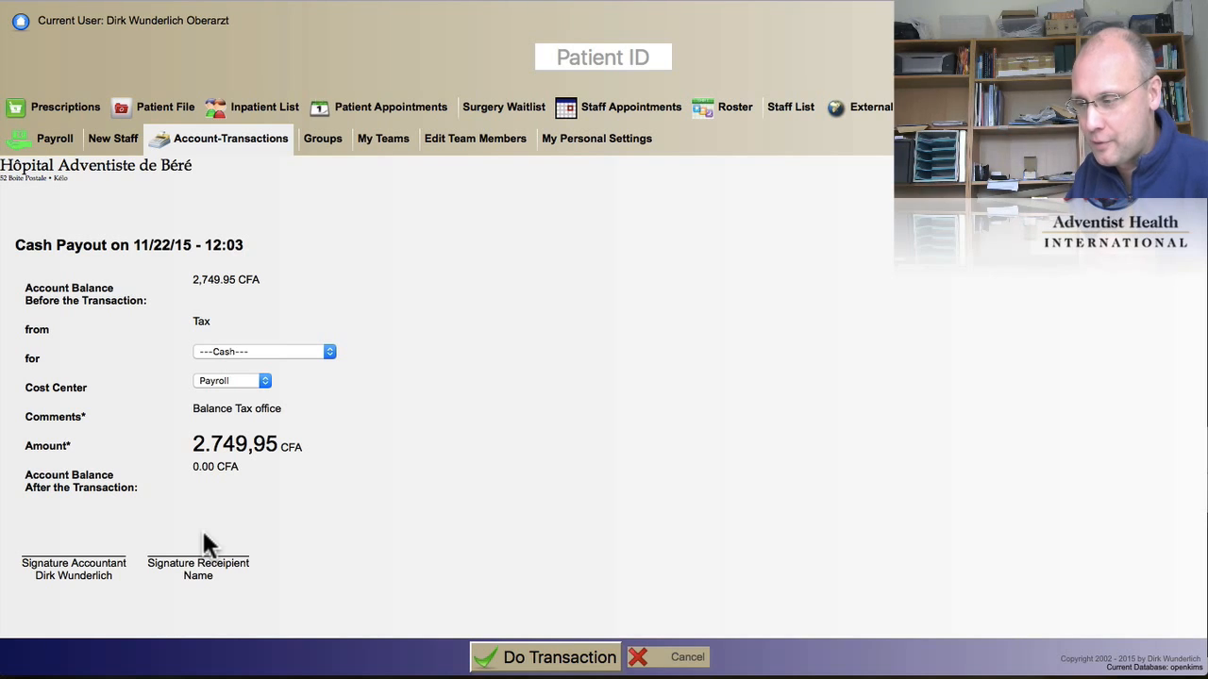
Step: Submit the 2.749,95 CFA Tax payout and cancel the receipt print dialog without printing
click(562, 661)
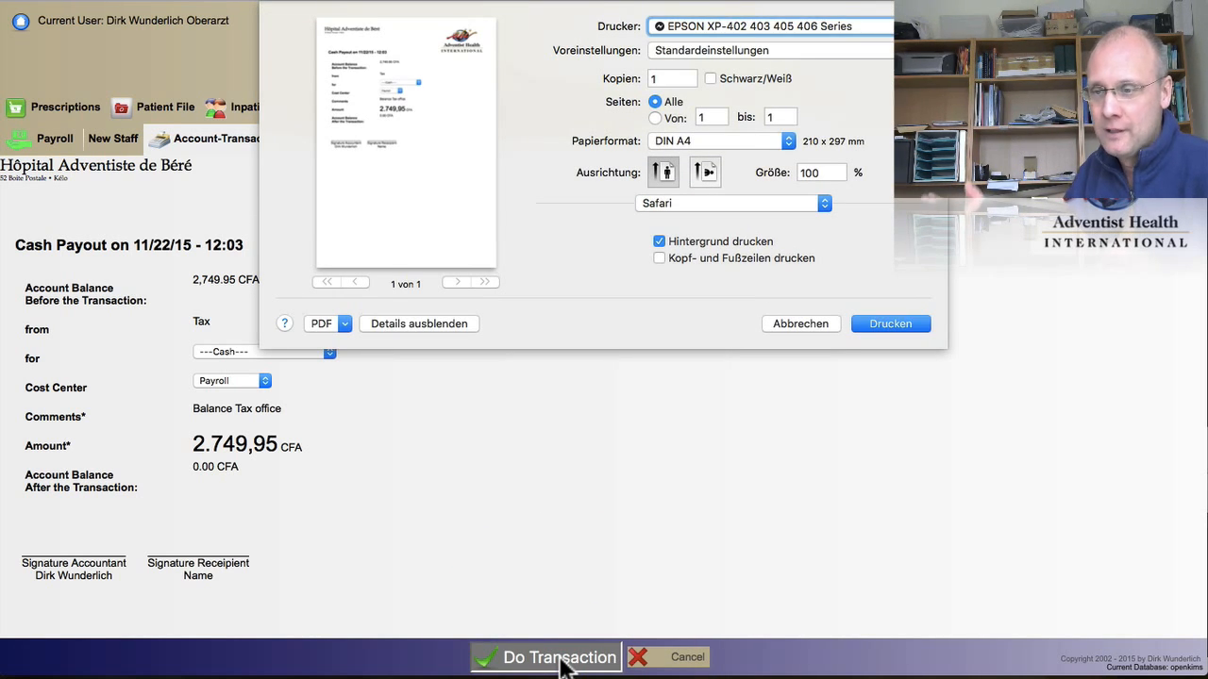
click(800, 324)
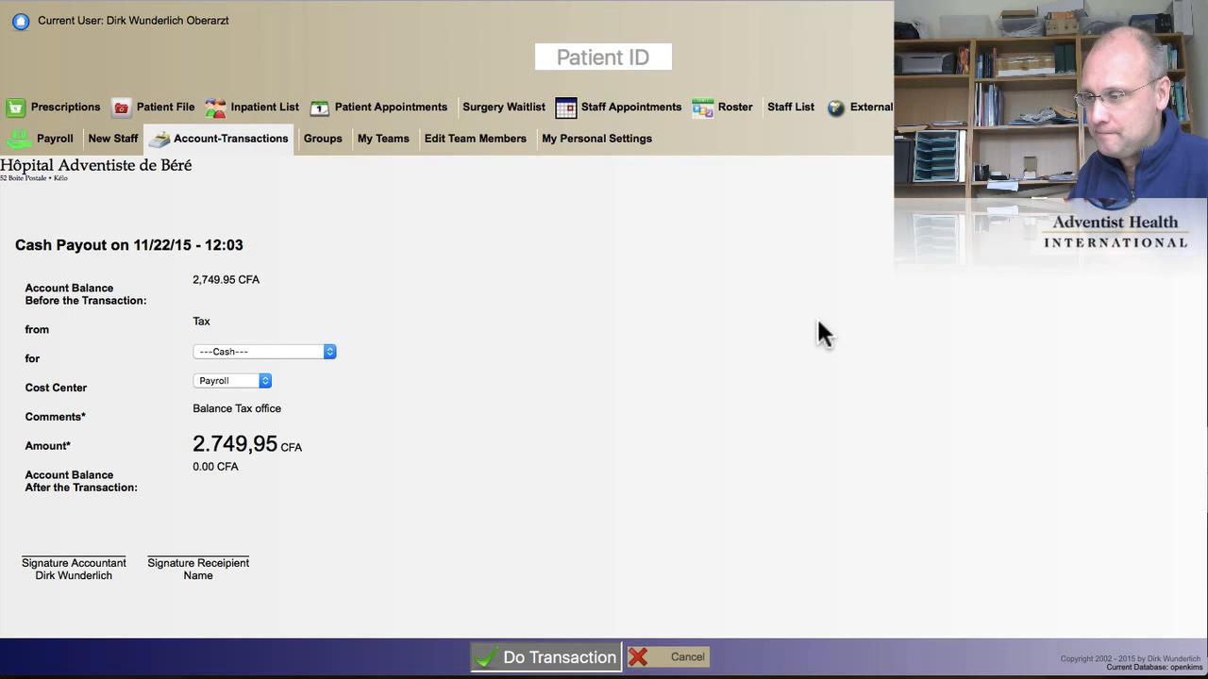